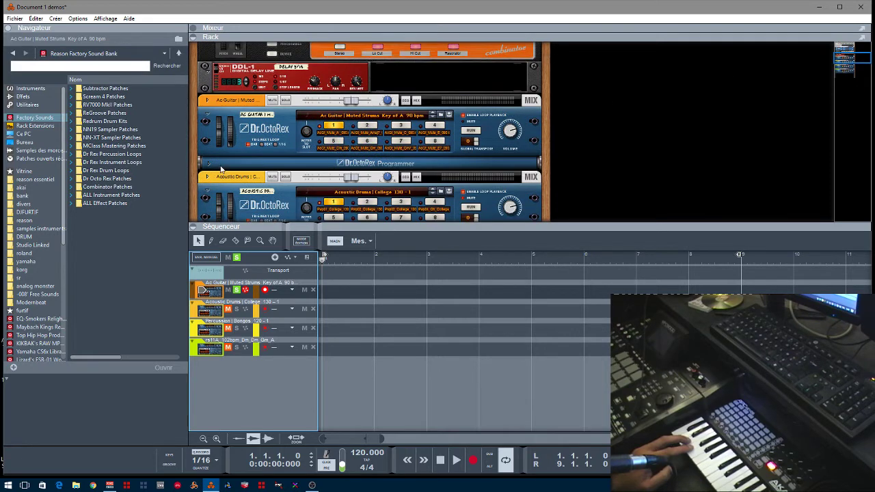
Unfold the programmer of the muted-guitar Dr.OctoRex and enlarge the rack area so the whole device fits.
click(209, 163)
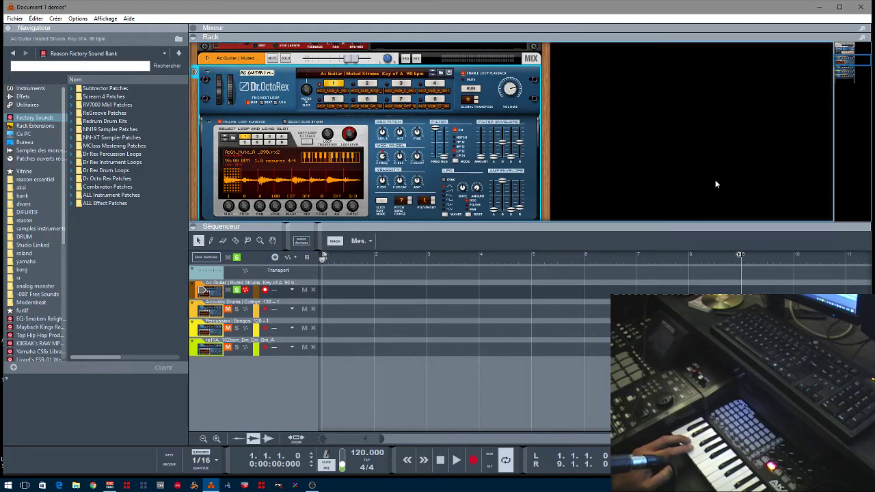
drag(759, 223, 769, 291)
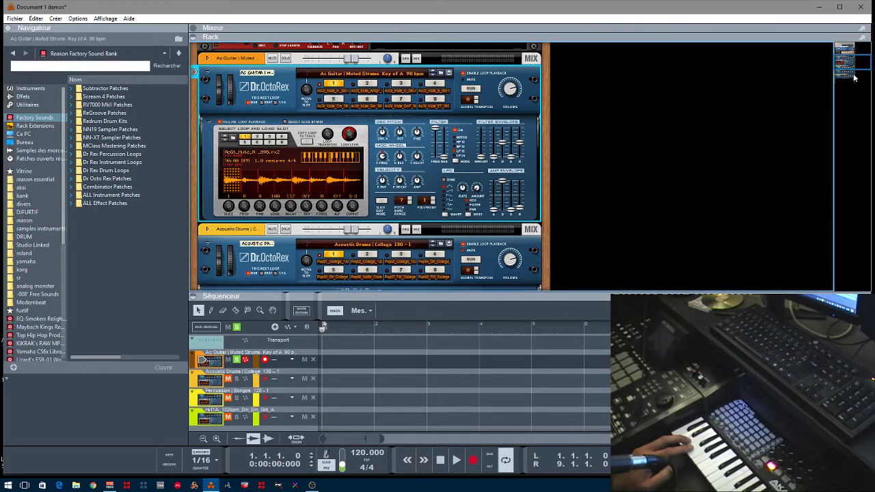
drag(850, 60, 853, 62)
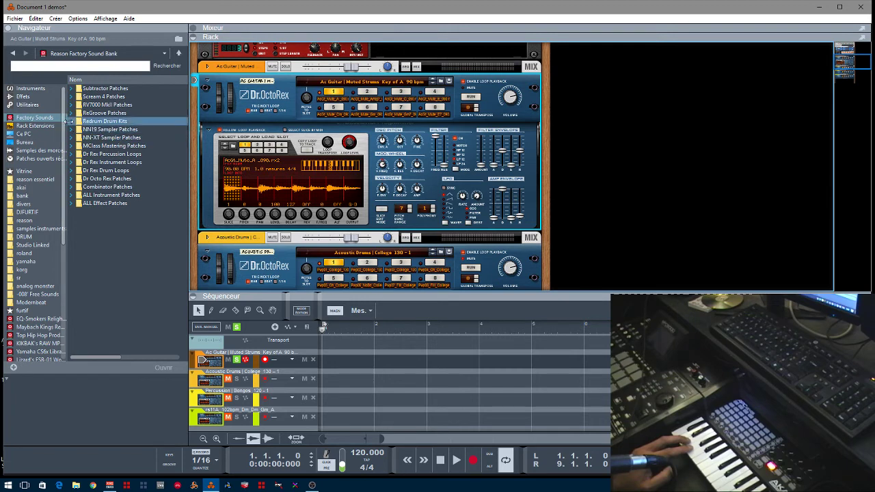
Examine the Dr Rex Instrument Loops, Dr Rex Percussion Loops and Dr Octo Rex Patches folders in the factory sound bank.
click(71, 165)
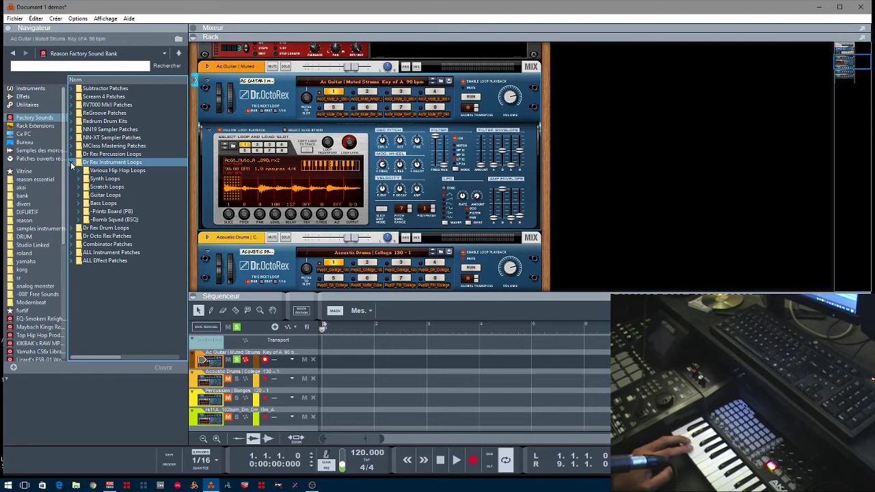
click(71, 155)
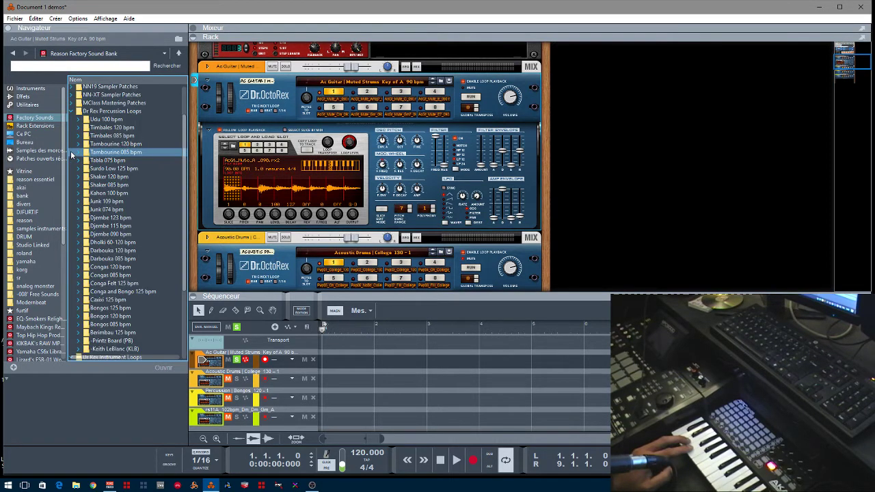
click(71, 112)
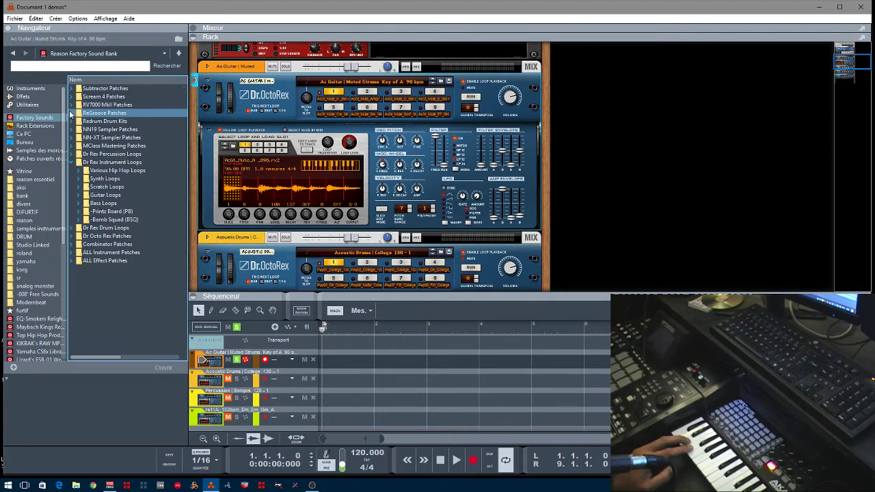
click(71, 162)
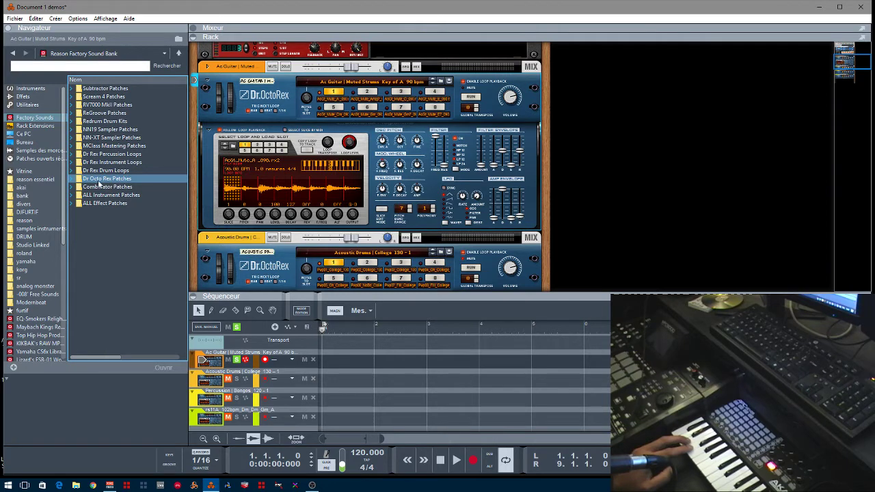
click(70, 179)
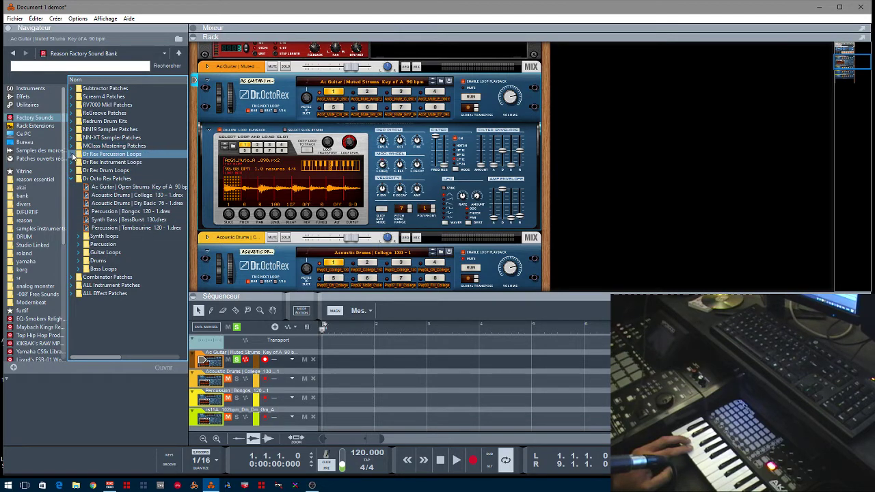
click(72, 154)
click(81, 145)
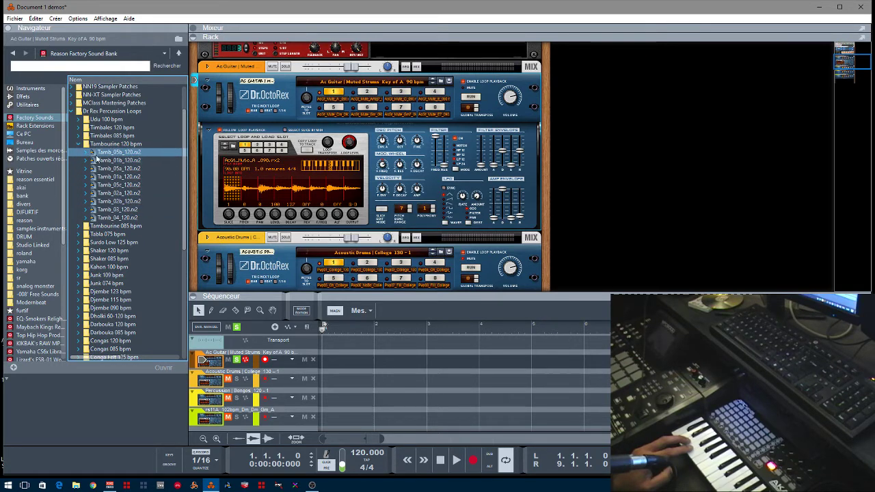
click(71, 112)
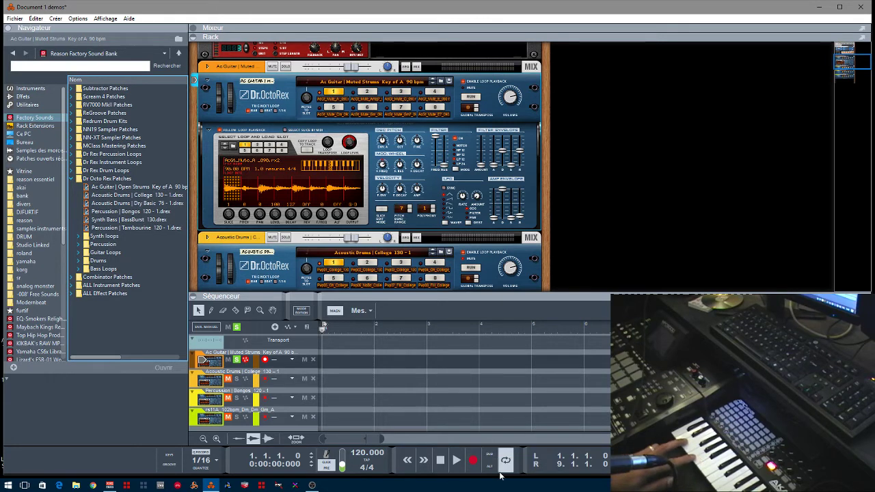
Record loop pattern changes on the guitar track and shorten the pattern clip at bar 3 to one bar.
click(473, 464)
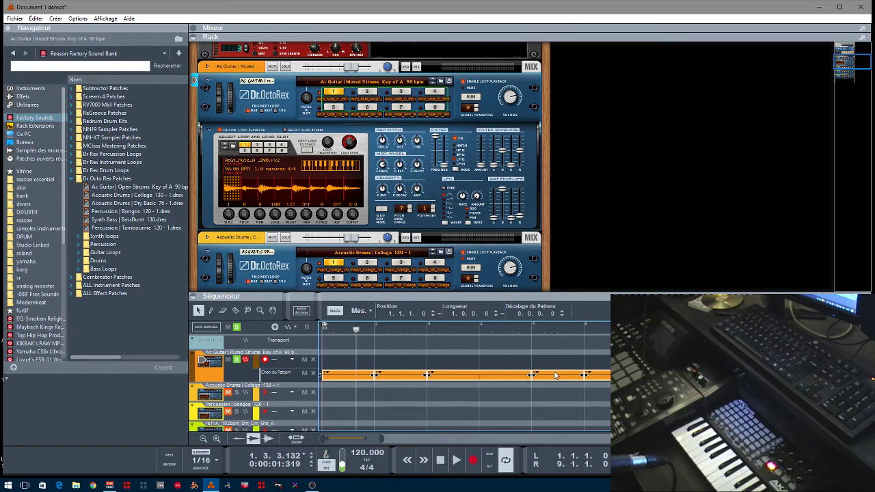
click(446, 376)
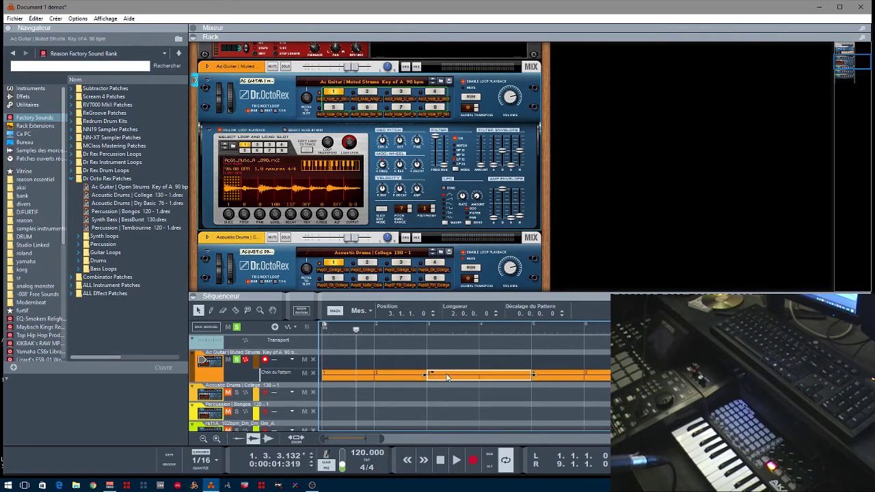
drag(525, 376, 475, 378)
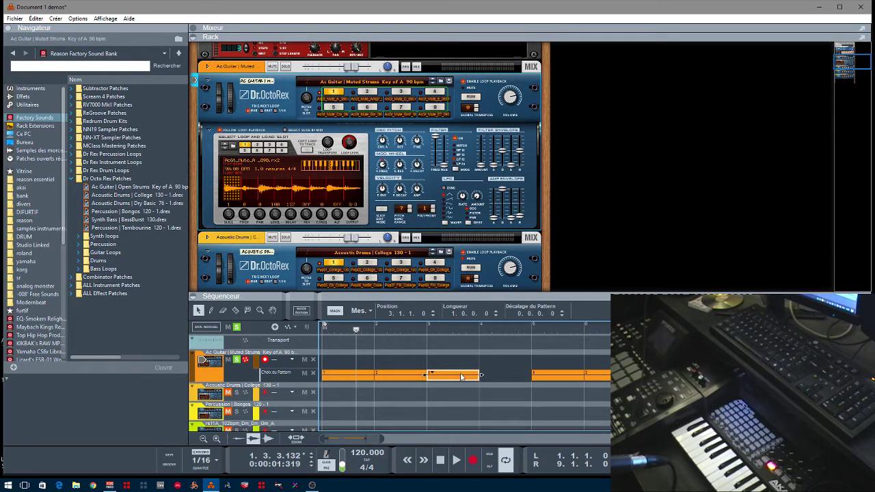
click(211, 310)
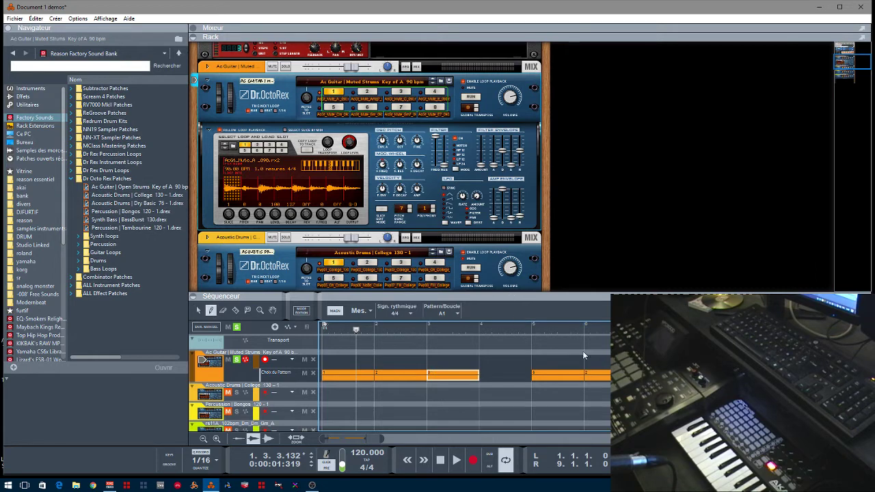
click(509, 362)
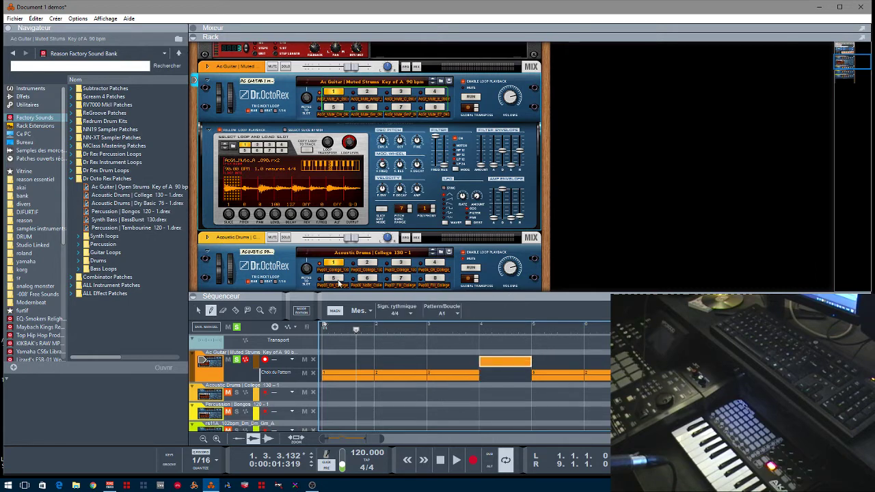
click(200, 311)
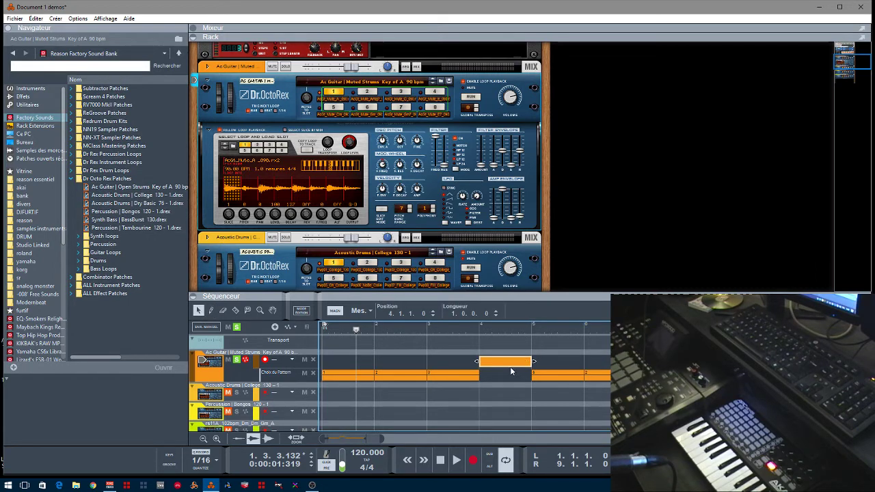
drag(513, 362, 507, 378)
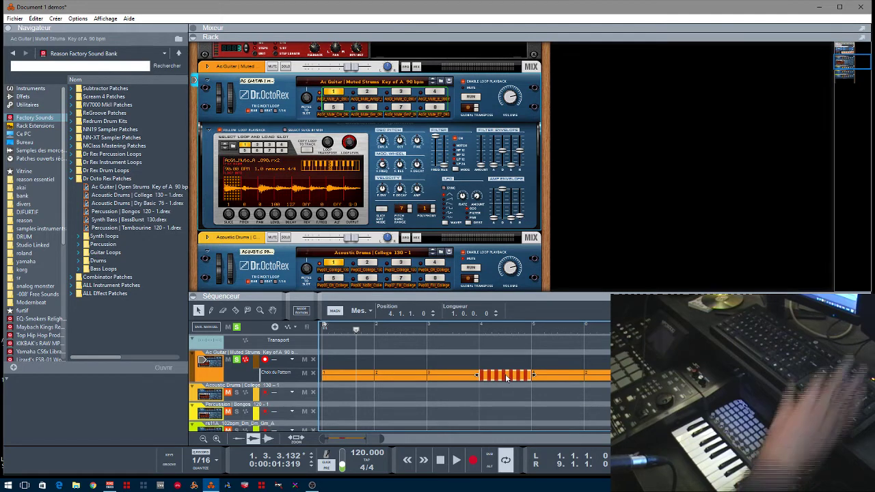
key(Delete)
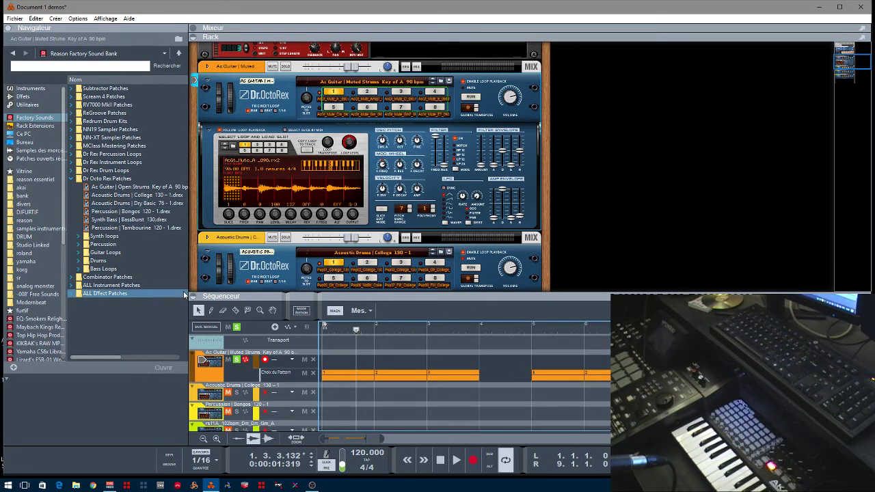
Draw a one-bar A1 pattern clip at bar 4 in the guitar track's pattern lane.
click(210, 311)
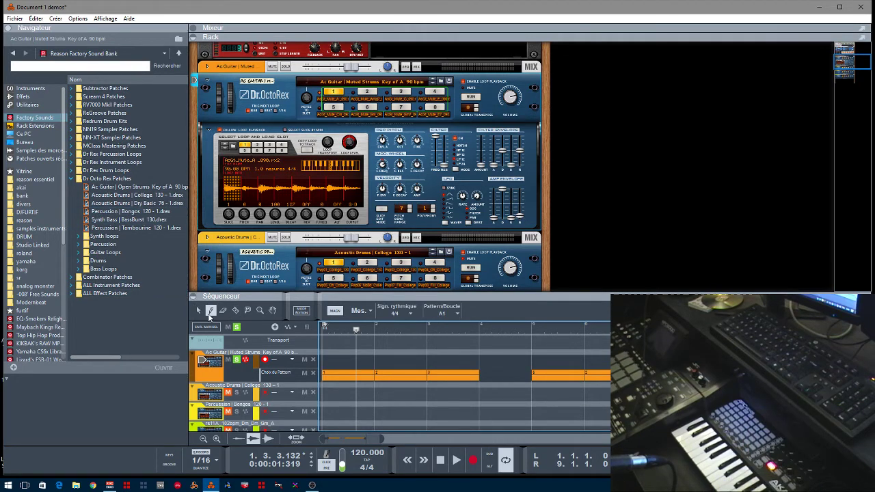
click(505, 375)
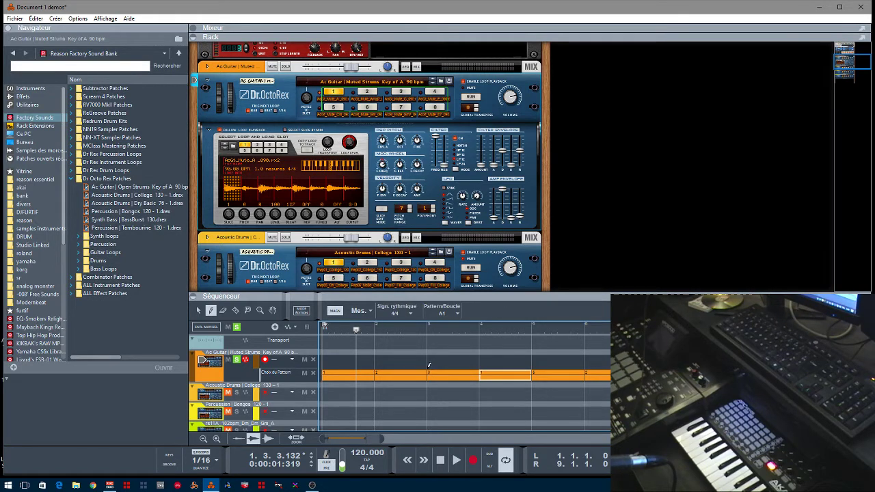
click(200, 311)
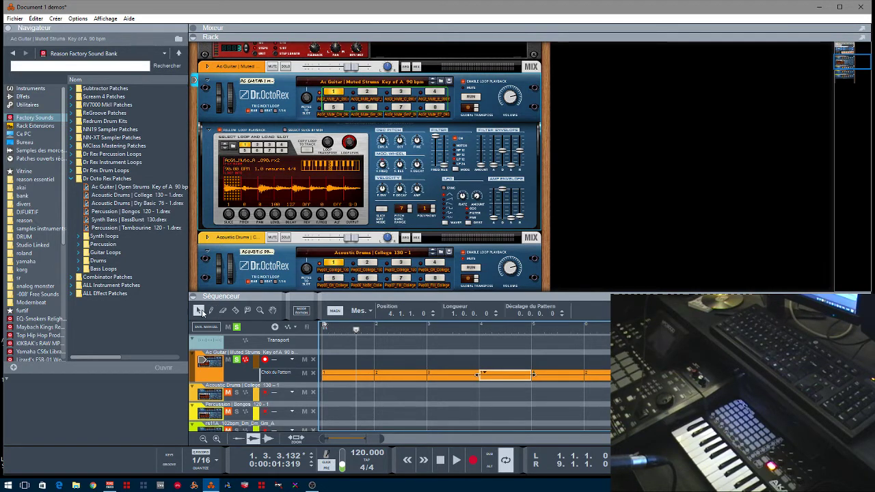
Check the start positions, lengths and pattern numbers of the clips in the guitar track's pattern lane.
click(340, 377)
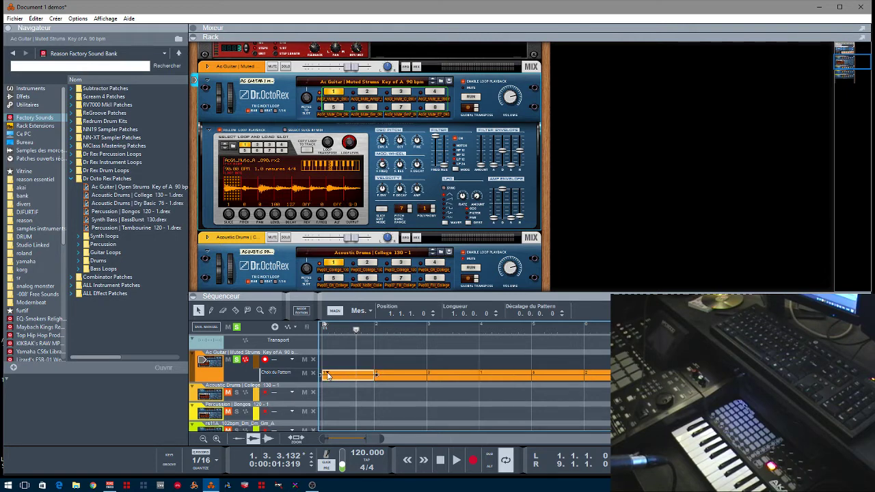
click(327, 375)
click(390, 378)
click(500, 377)
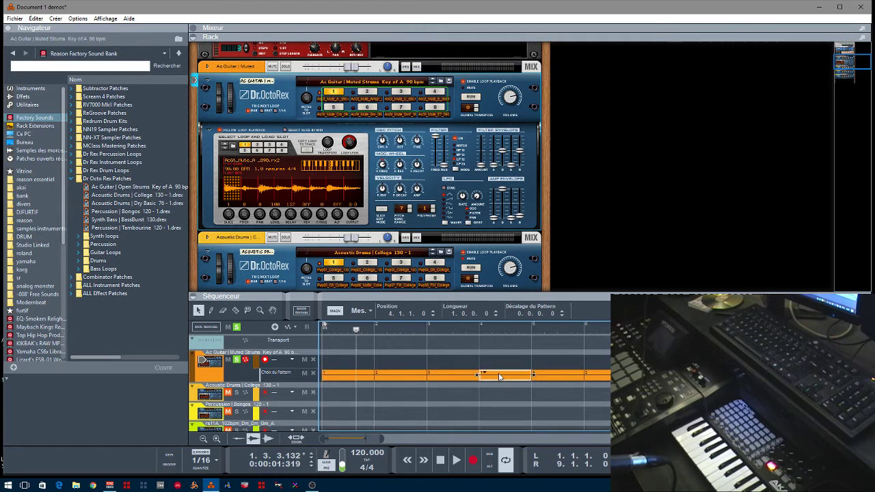
click(558, 376)
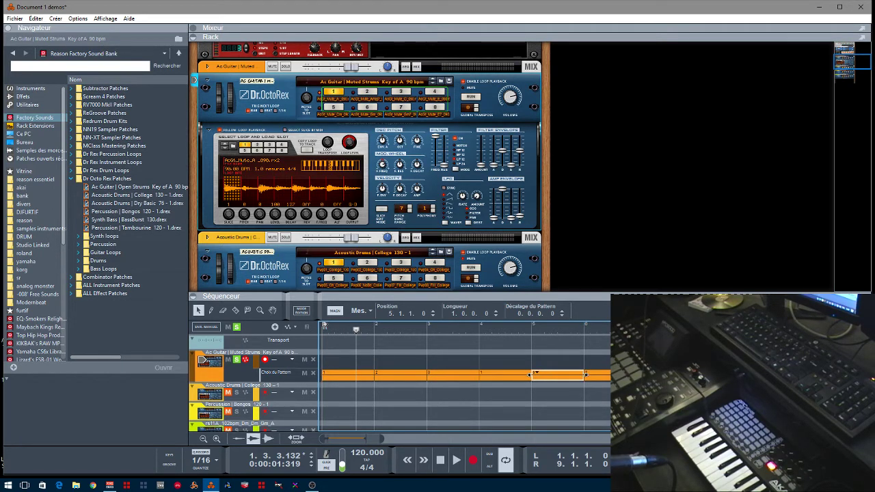
click(583, 375)
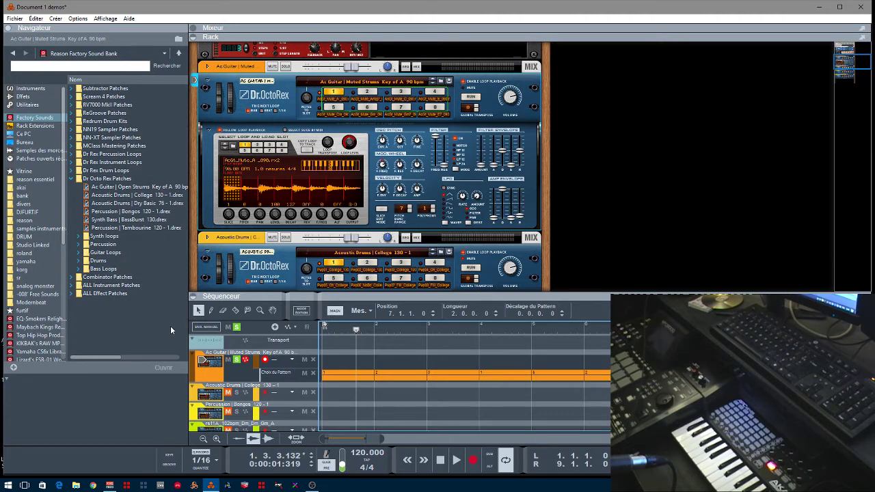
Split the two-bar pattern clip starting at bar 7 at bar 8 and select its second half.
click(235, 311)
click(689, 375)
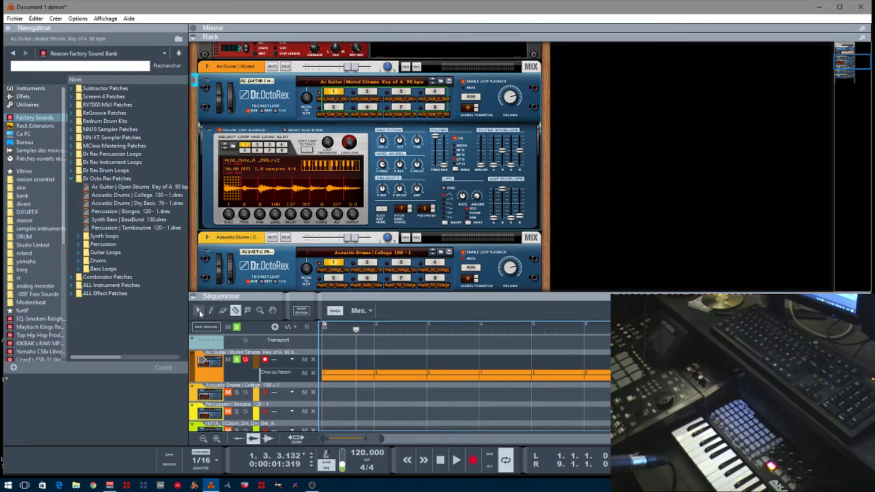
click(199, 311)
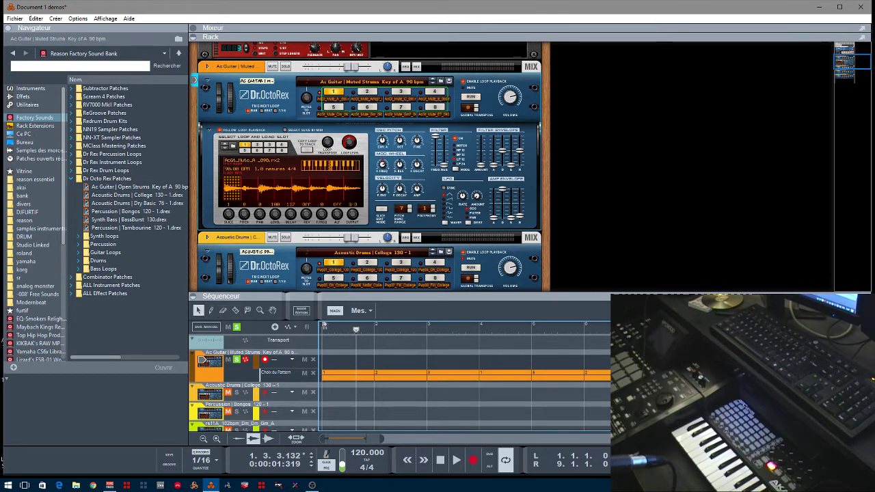
click(715, 375)
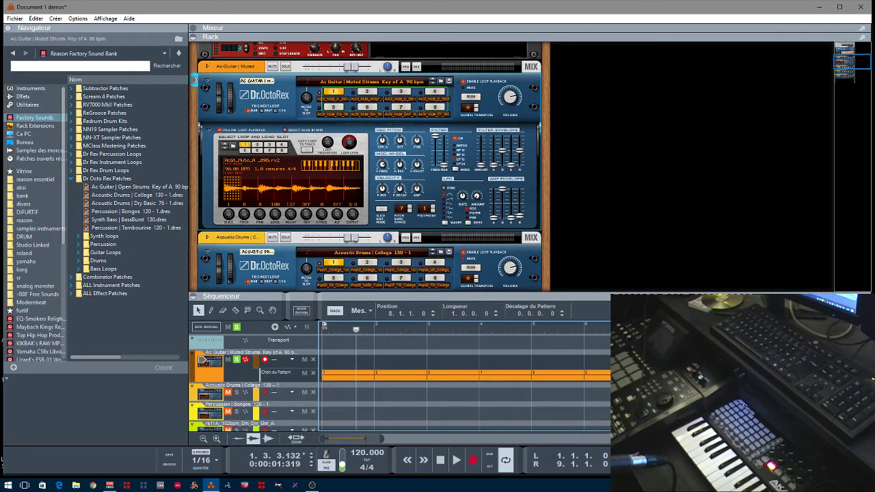
Play the song from the start and lower the tempo to 97 BPM during playback.
key(shift+Return)
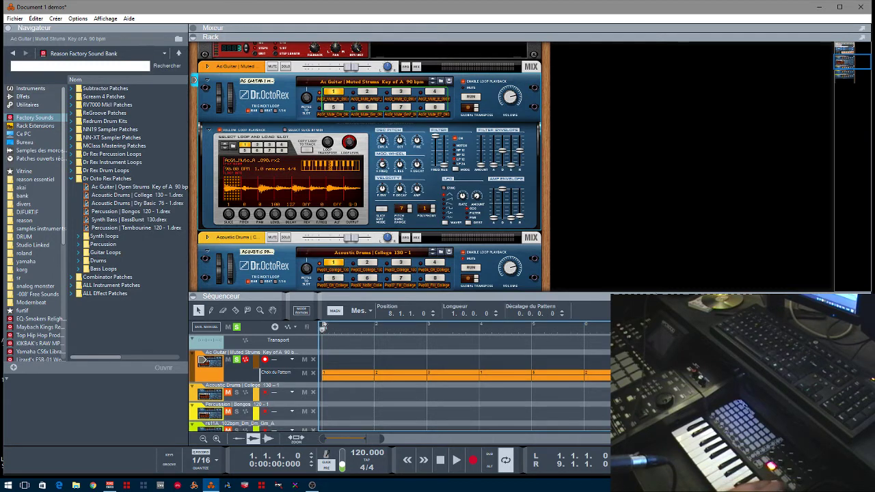
key(space)
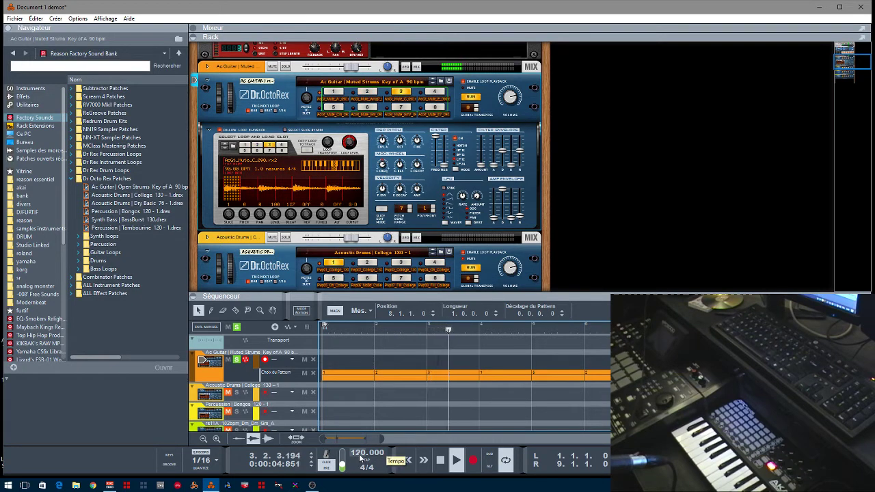
drag(361, 456, 365, 484)
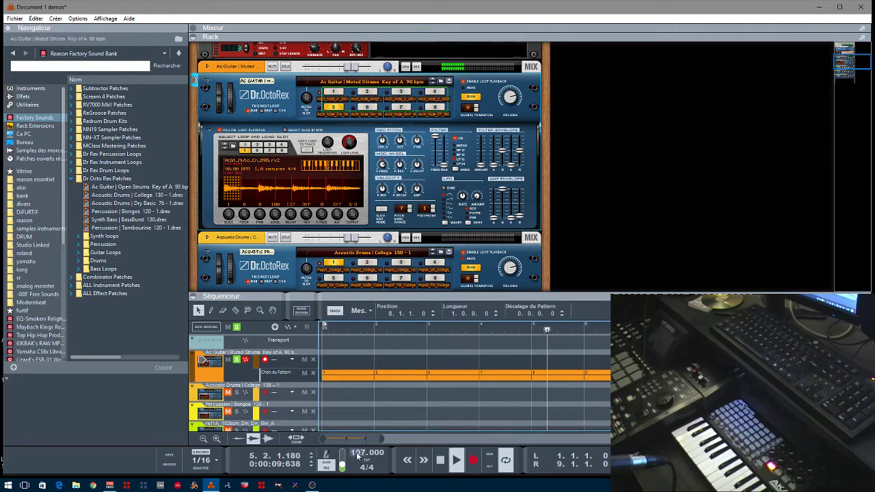
drag(357, 456, 361, 477)
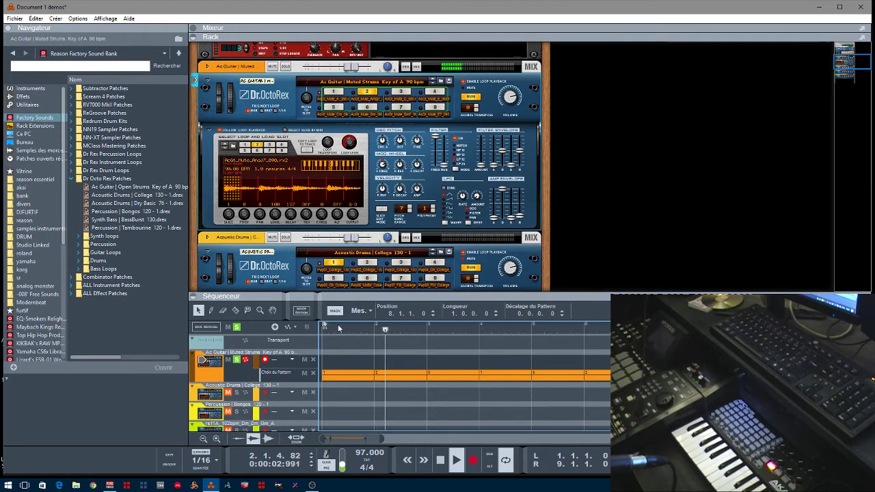
Turn off loop playback on the muted-guitar Dr.OctoRex.
drag(845, 58, 847, 64)
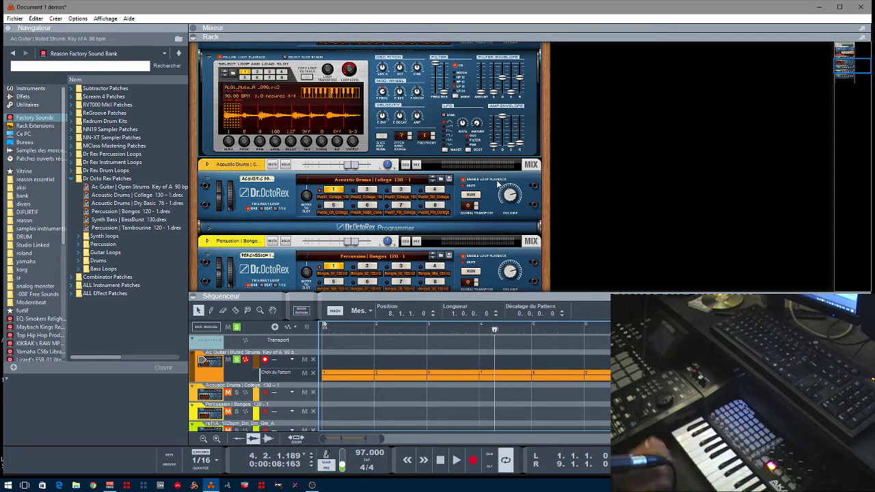
drag(851, 76, 856, 59)
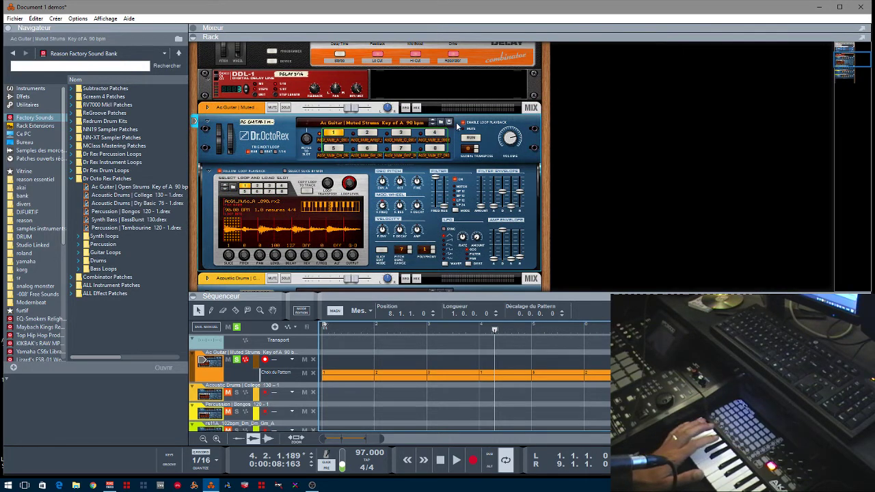
click(462, 125)
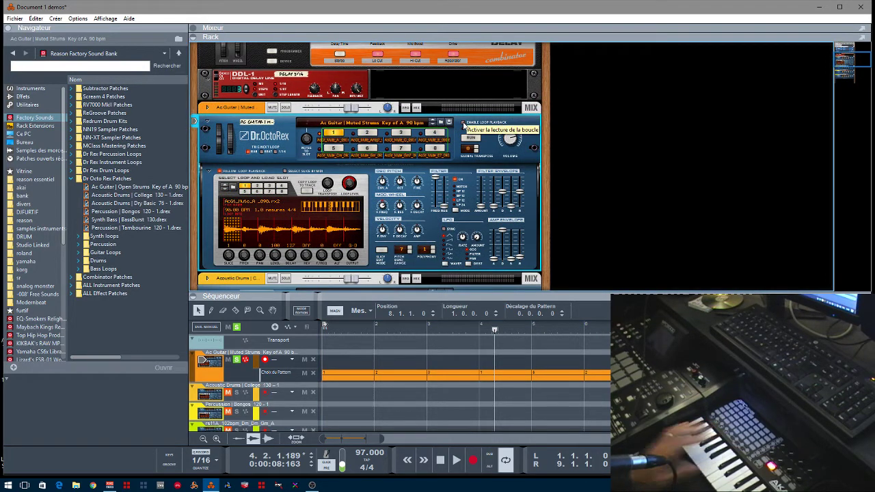
Solo the Acoustic Drums | College 130 – 1 track and enable it for recording.
key(space)
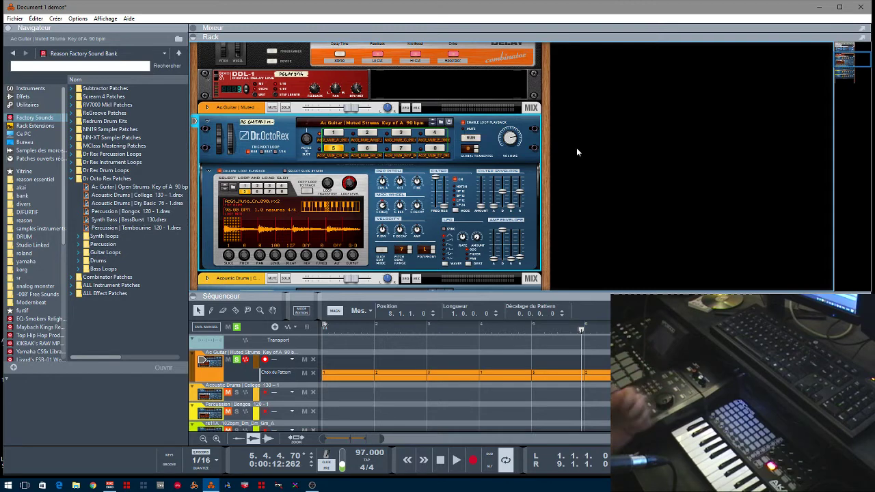
drag(851, 55, 852, 63)
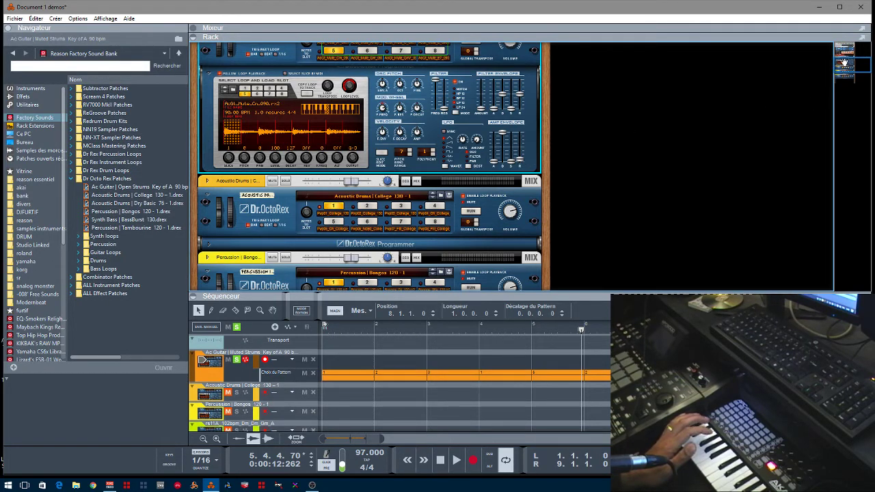
drag(845, 62, 846, 64)
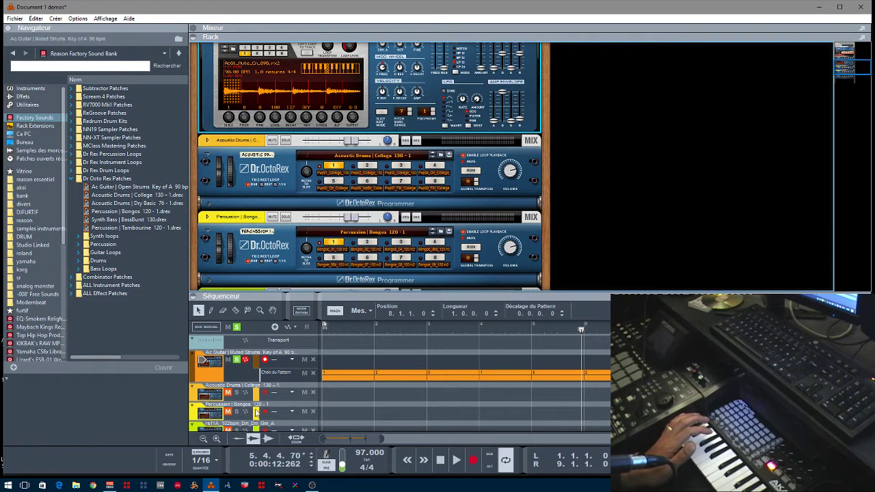
click(238, 395)
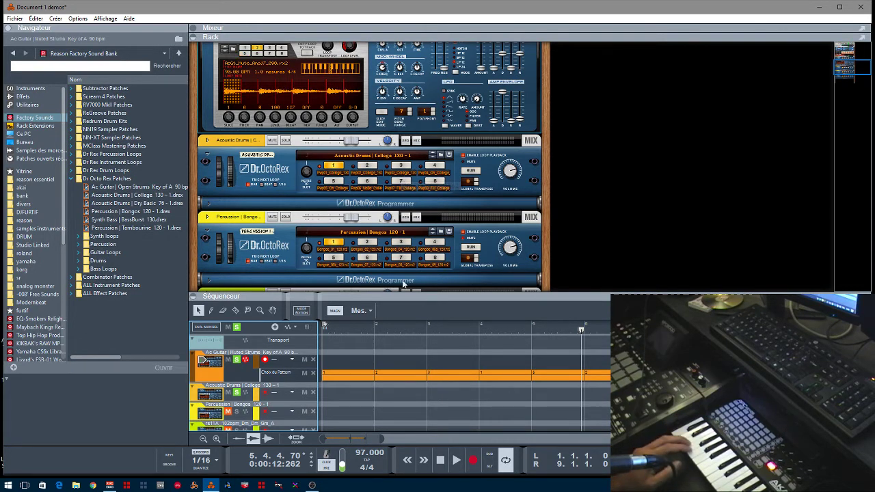
click(266, 396)
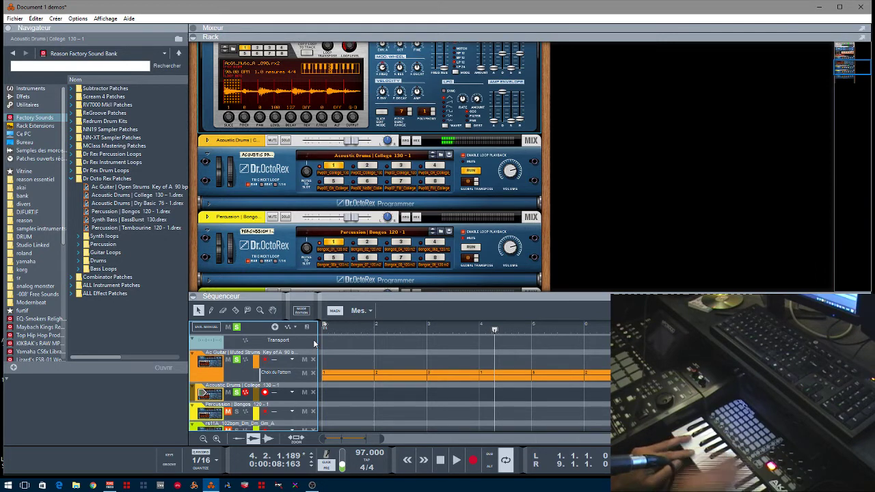
Load the Acoustic Drums | HipSwing 87 bpm patch from the Acoustic Drums Pop folder into the drums Dr.OctoRex.
key(shift+Return)
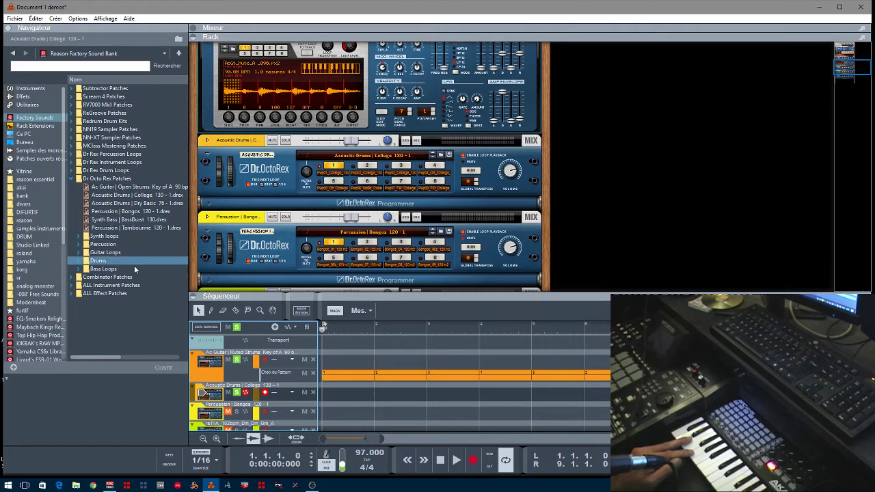
click(78, 247)
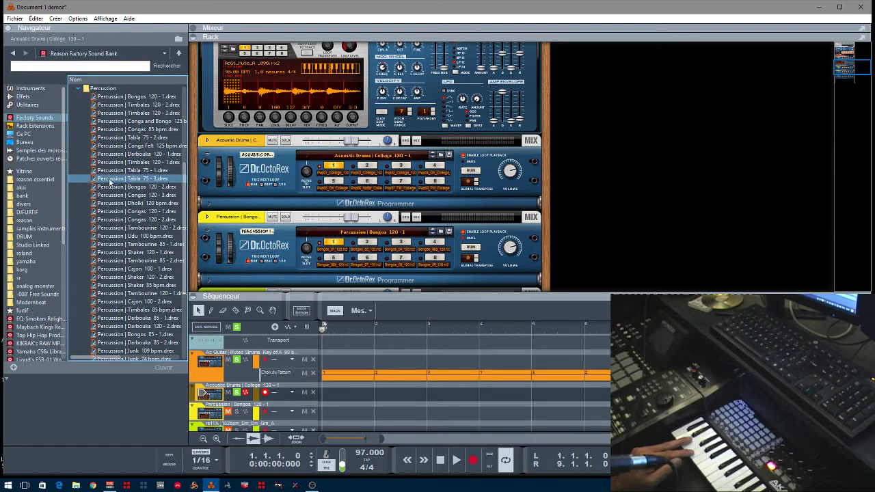
click(82, 89)
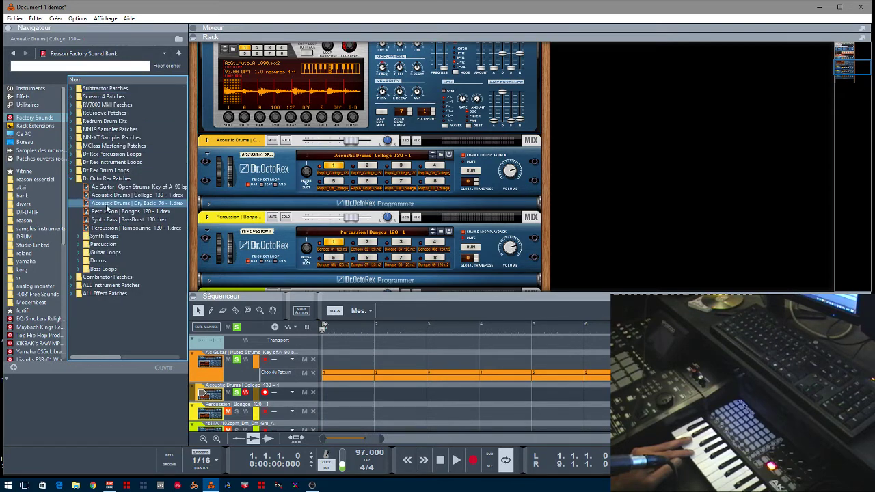
click(79, 260)
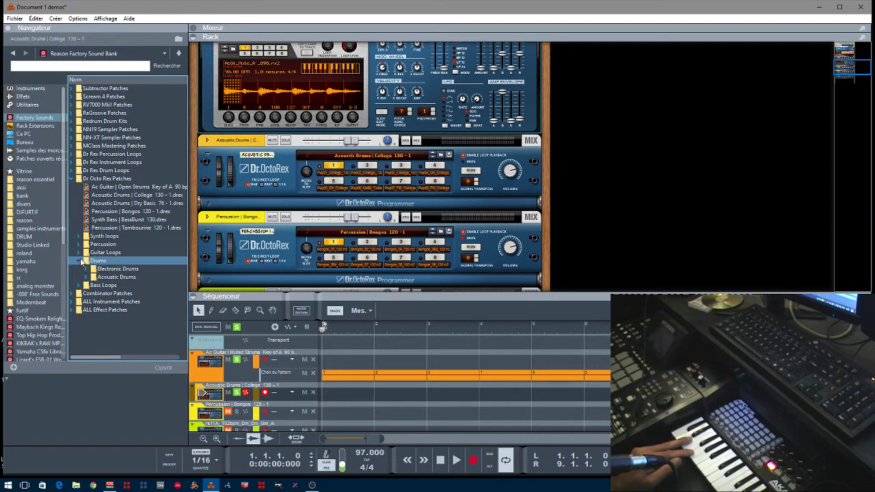
click(119, 278)
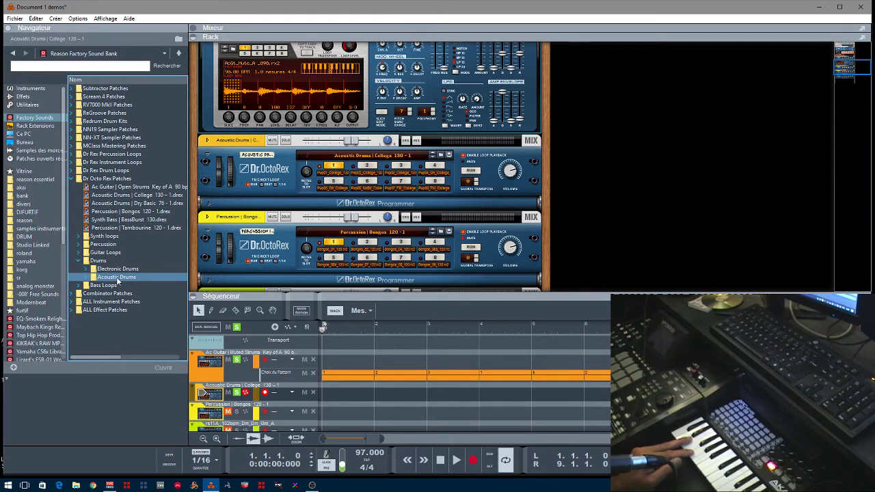
click(87, 278)
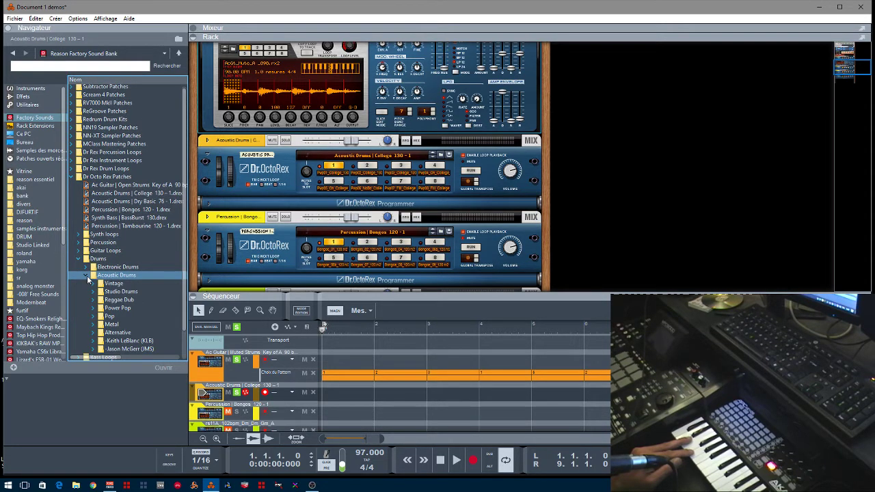
click(97, 317)
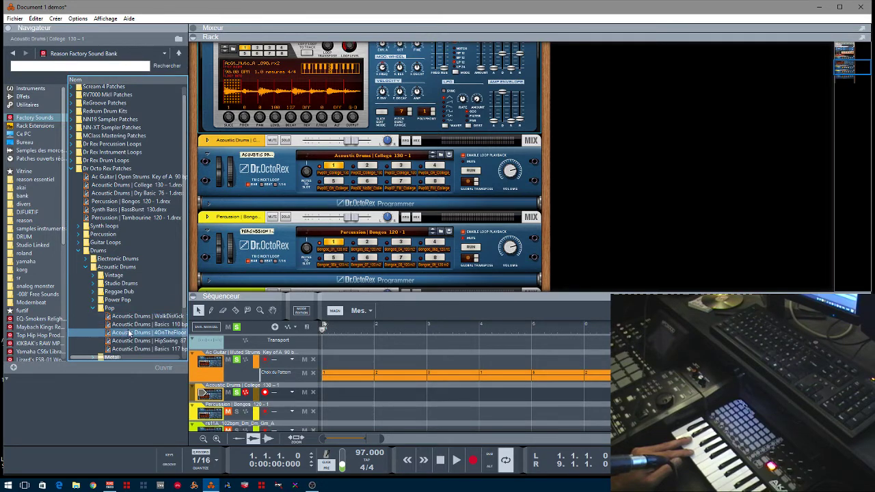
drag(129, 340, 425, 268)
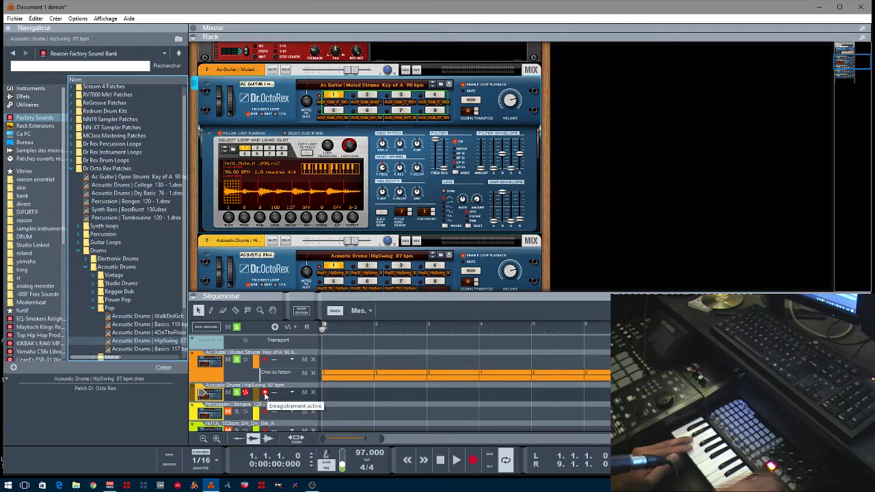
Record loop pattern changes on the Acoustic Drums | HipSwing track, then stop recording.
key(ctrl+Return)
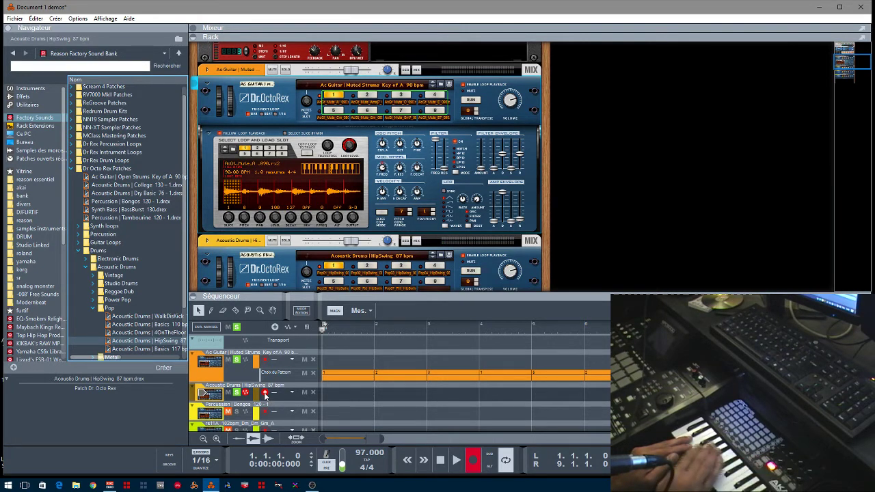
key(space)
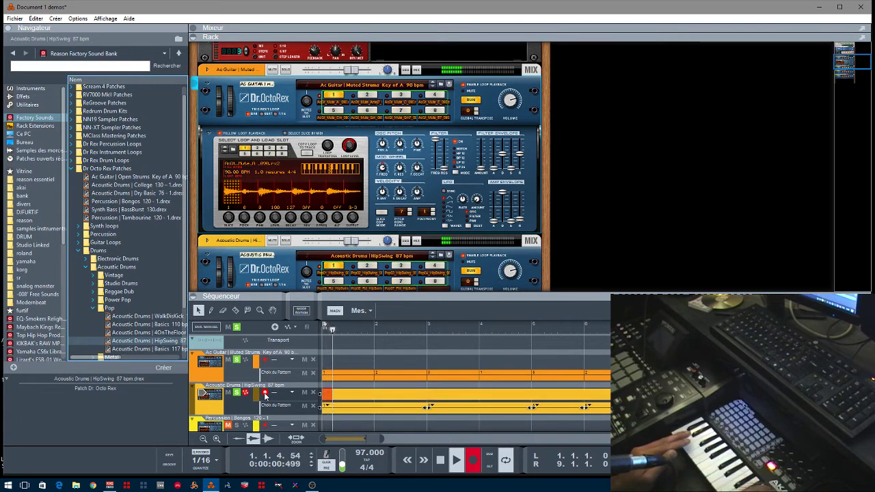
key(space)
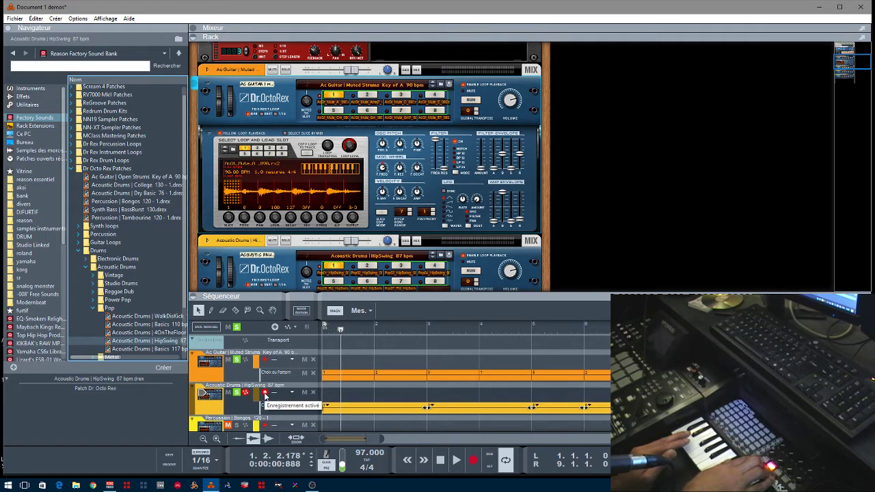
Return to the song start and play back the recorded drum pattern changes together with the guitar.
key(space)
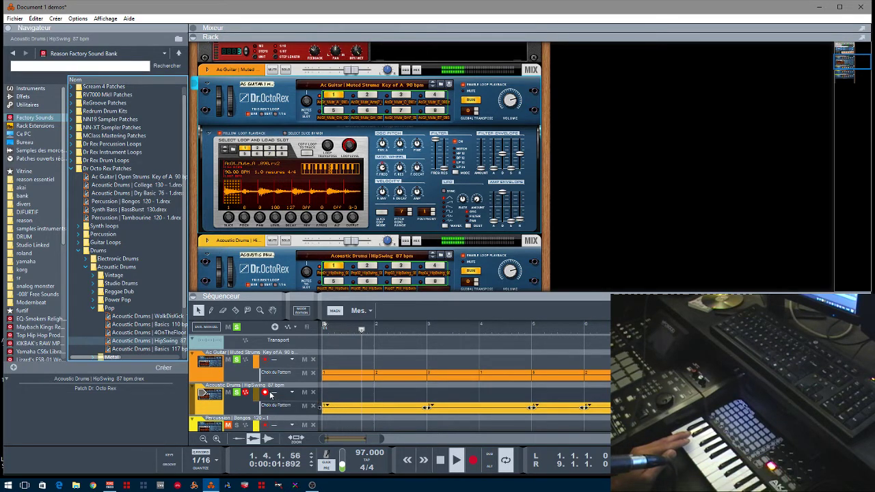
key(KP_0)
key(KP_0)
key(KP_0)
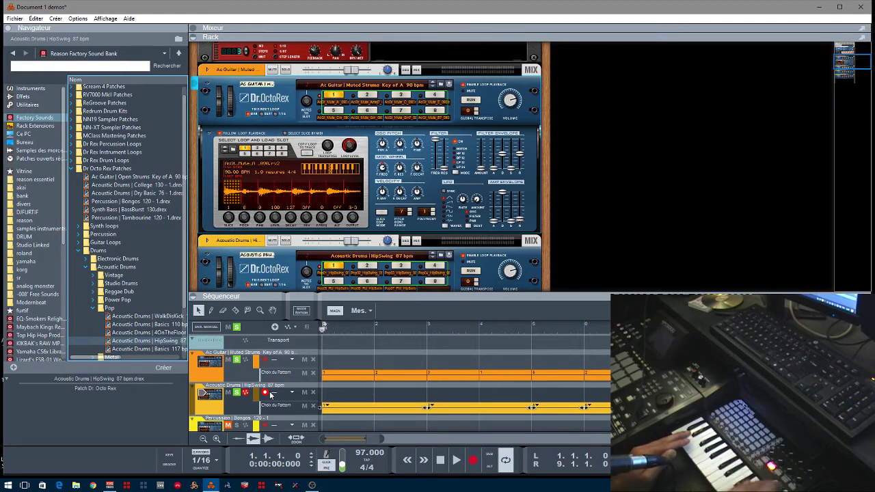
key(space)
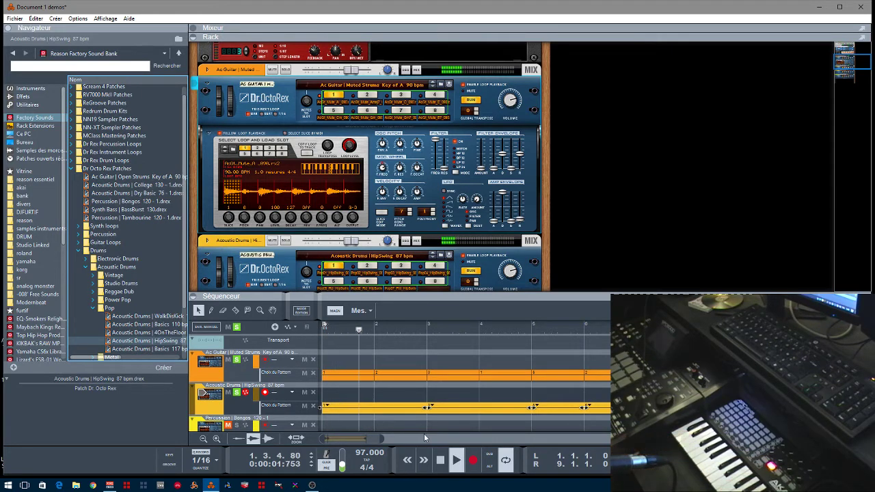
Shorten the drum pattern clip at bar 1 to one bar and draw a one-bar A1 pattern clip at bar 2.
click(427, 401)
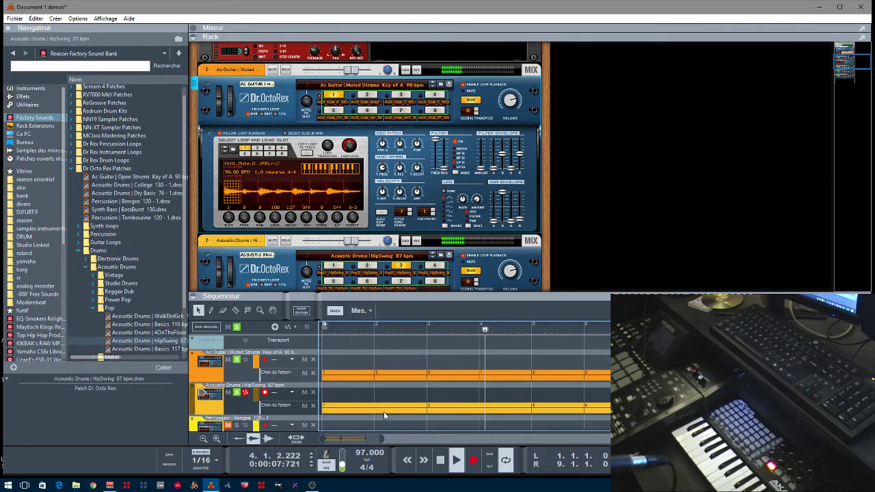
click(410, 409)
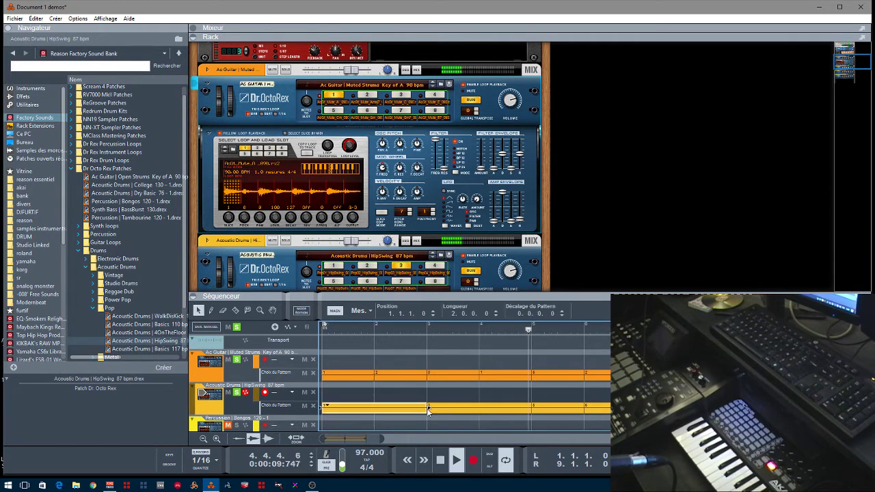
drag(429, 409, 374, 408)
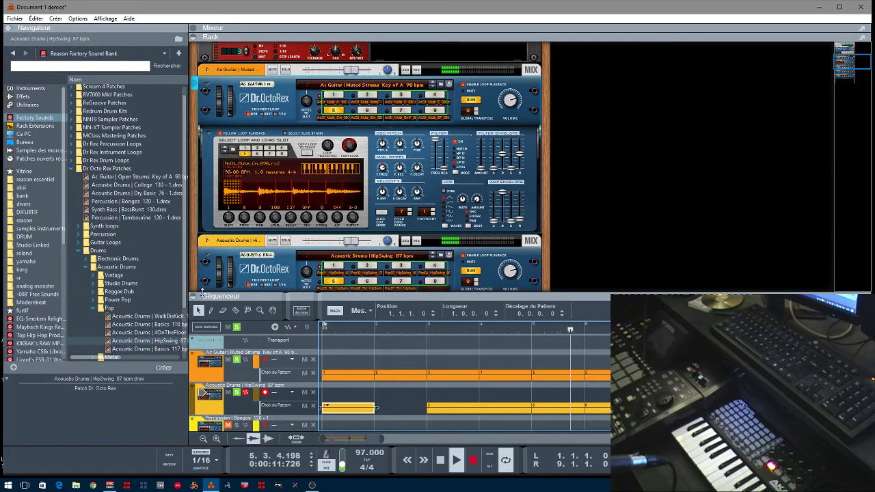
click(212, 311)
click(400, 404)
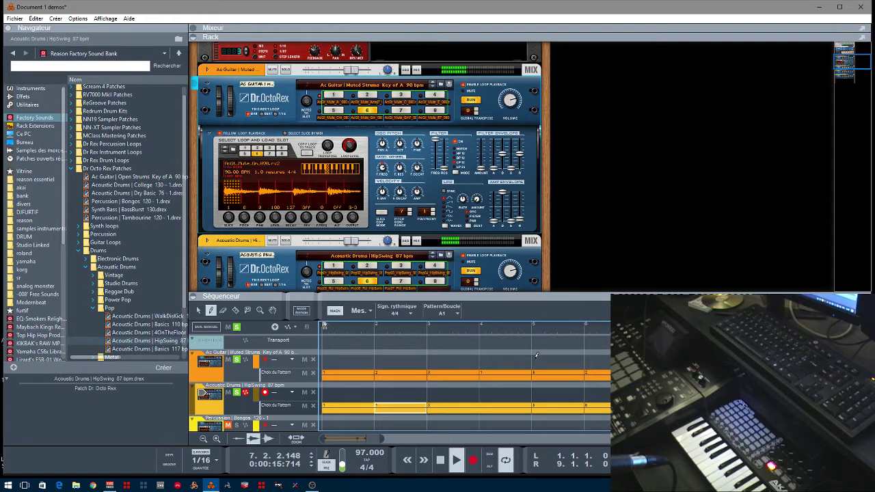
click(236, 311)
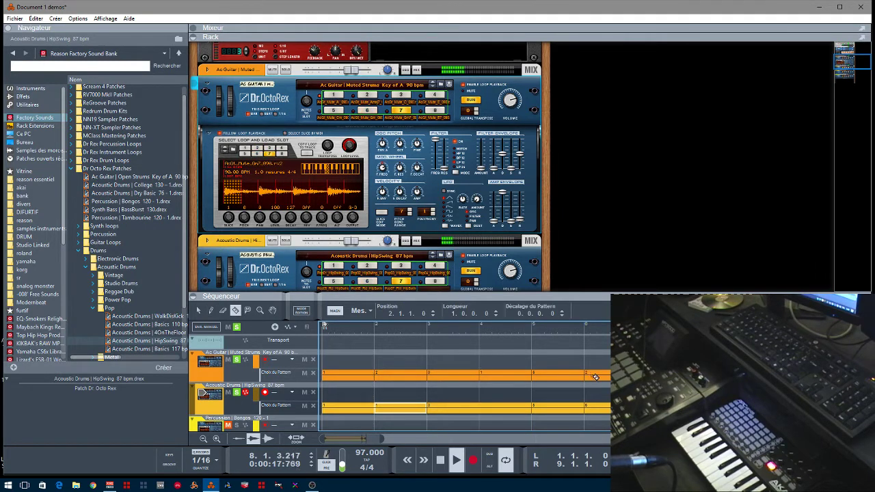
click(637, 375)
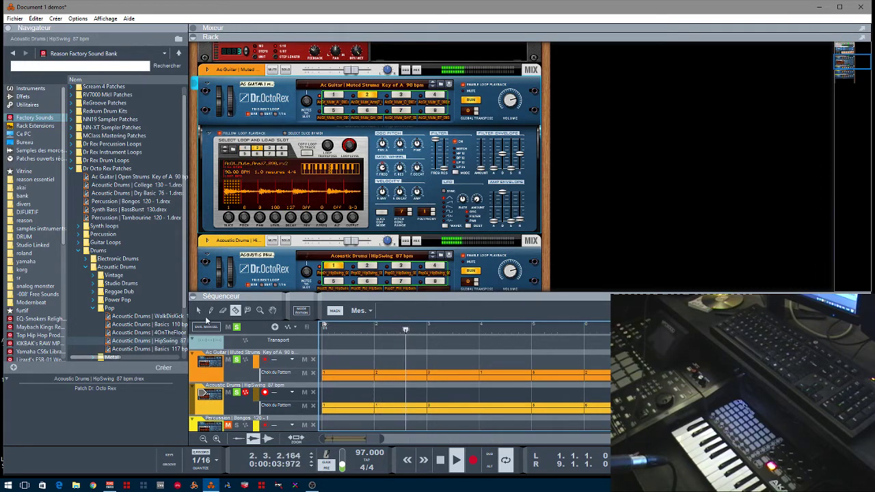
Assign loop 2, Pop02_HipSwing_087_DD.rx2, to the drum clip at bar 2 and select the clip at bar 8.
click(199, 311)
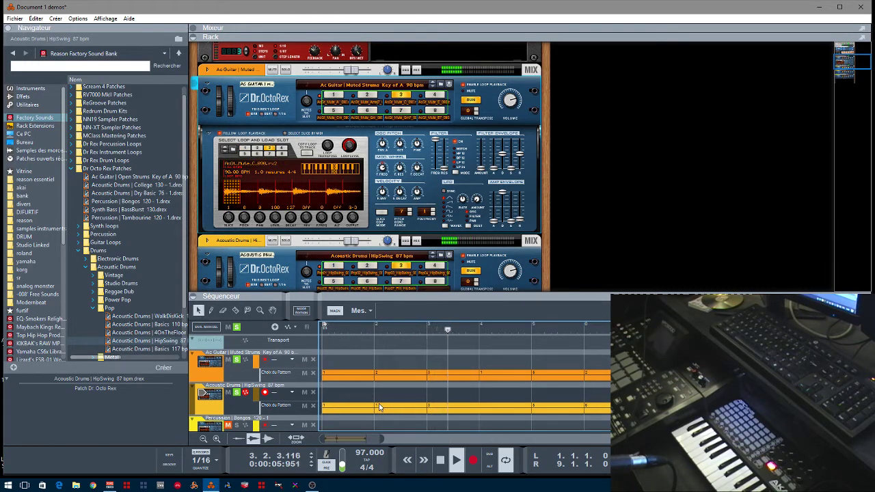
click(380, 408)
click(380, 408)
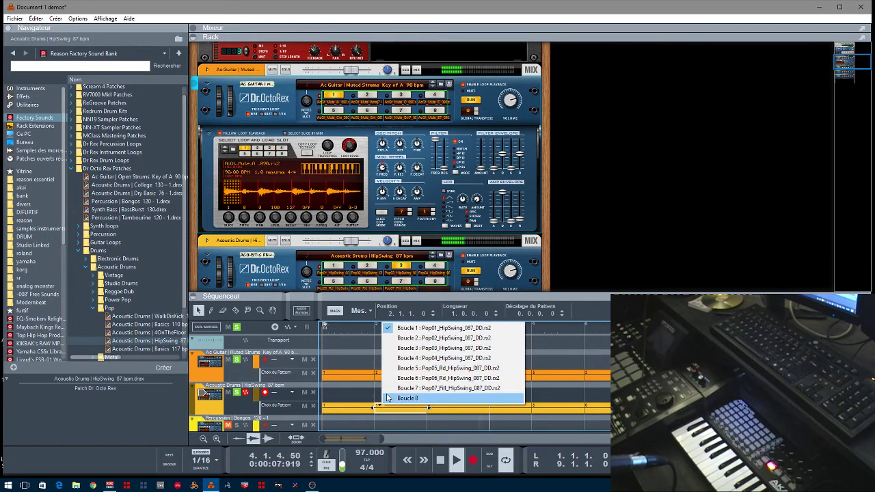
click(444, 338)
click(496, 409)
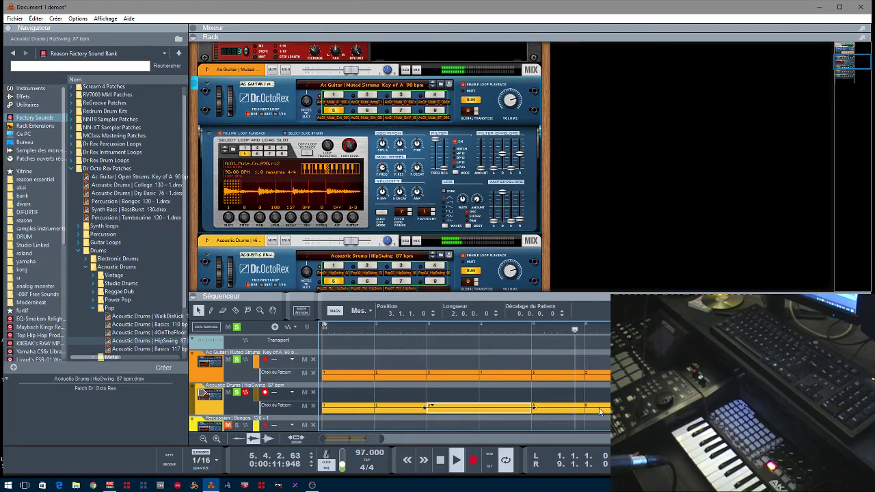
click(659, 410)
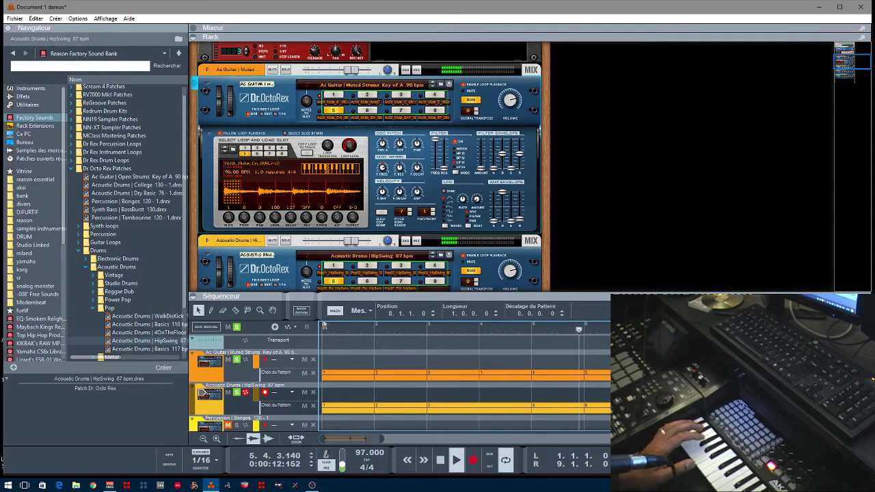
Bring up the Percussion | Bongos 120 – 1 device in the rack, solo its track and make it the recording track.
drag(844, 64, 847, 73)
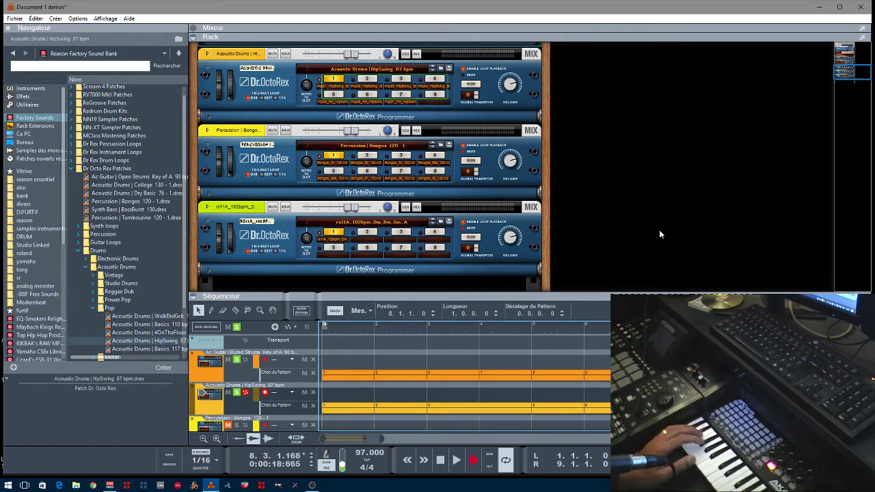
drag(845, 74, 847, 75)
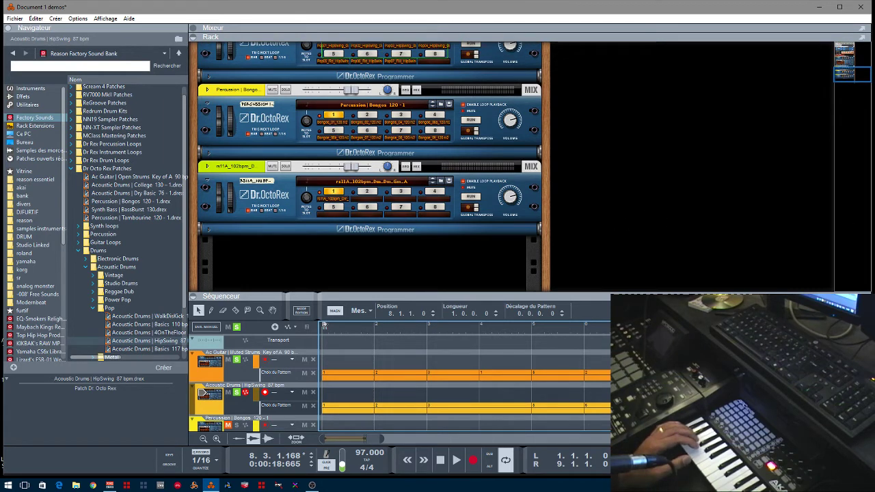
scroll(400, 383, down, 2)
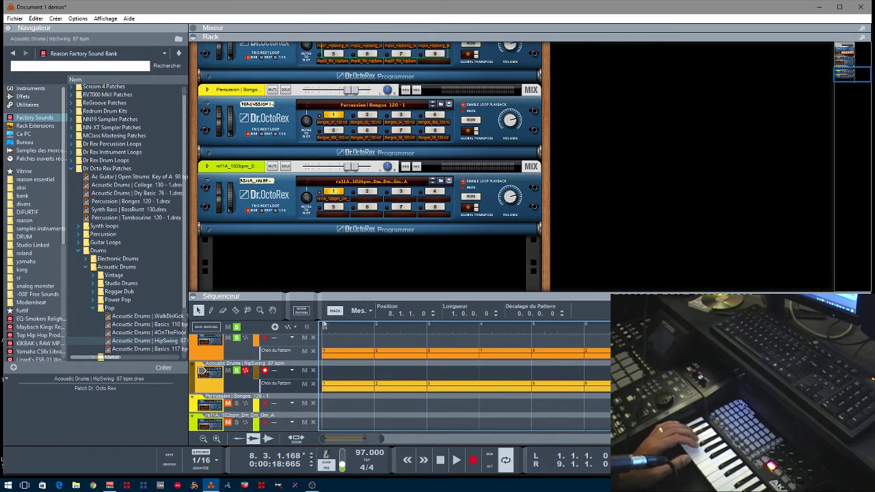
click(229, 403)
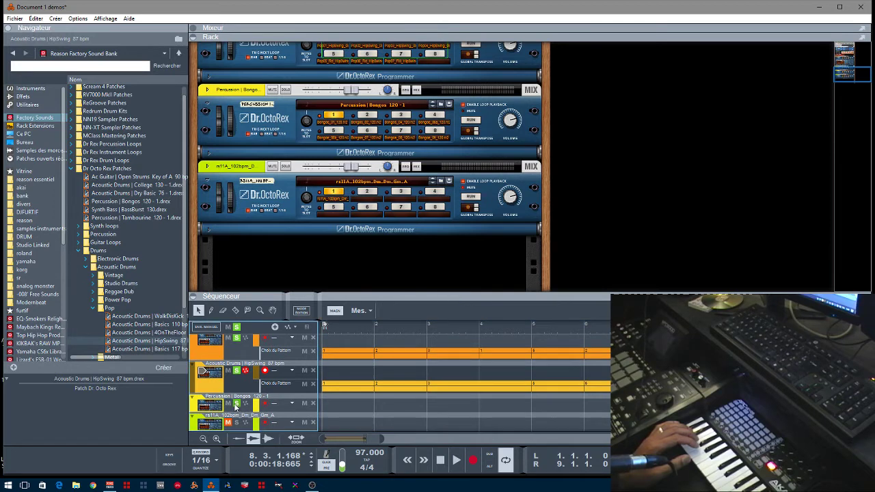
click(195, 408)
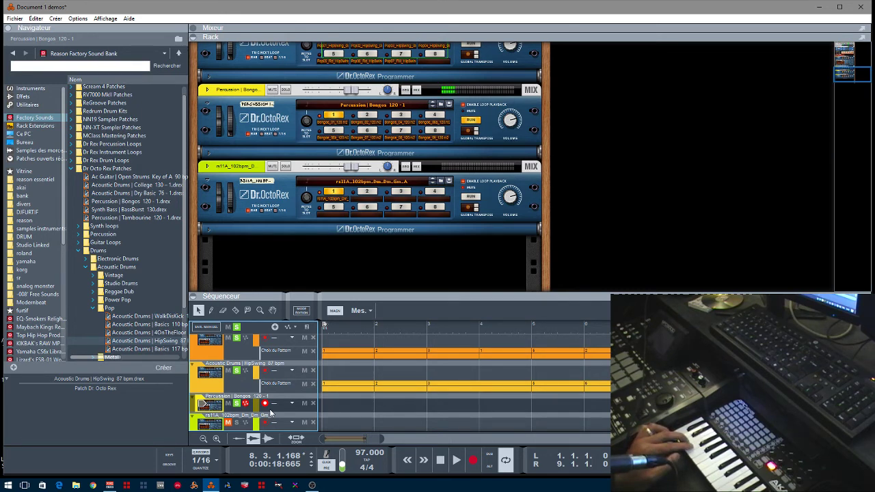
Collapse the Drums folder and look through the Percussion folder of the Dr Octo Rex Patches.
click(78, 251)
click(78, 245)
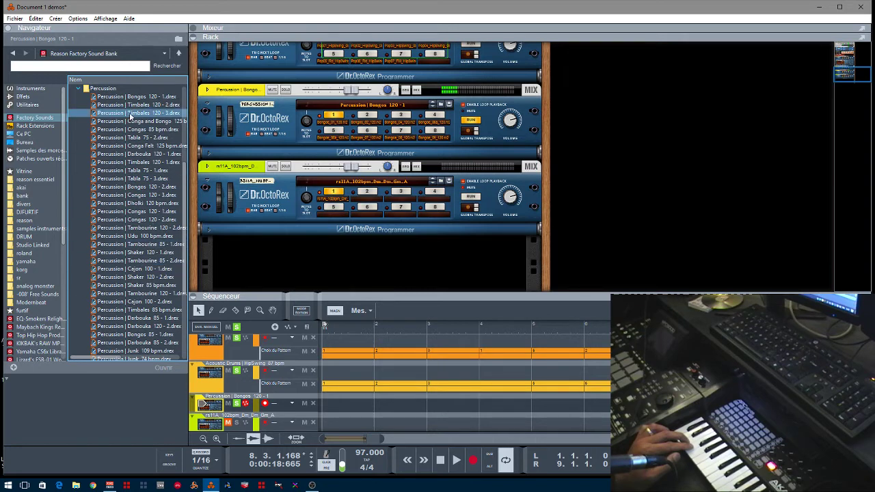
click(79, 90)
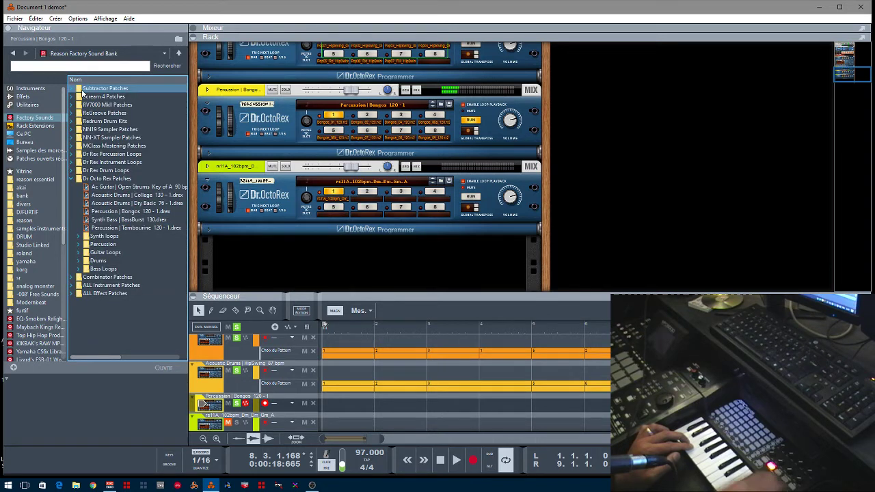
Record pattern changes on the Percussion | Bongos 120 – 1 track from the song start and play the take back.
key(shift+Return)
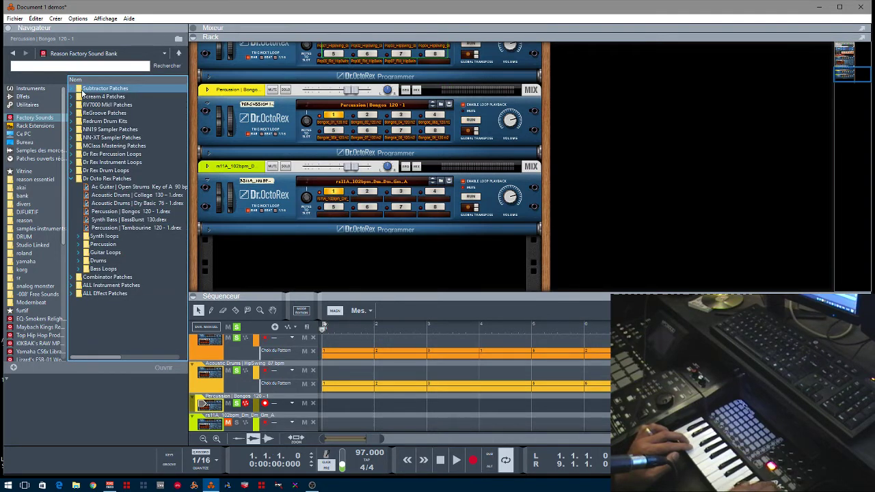
key(ctrl+Return)
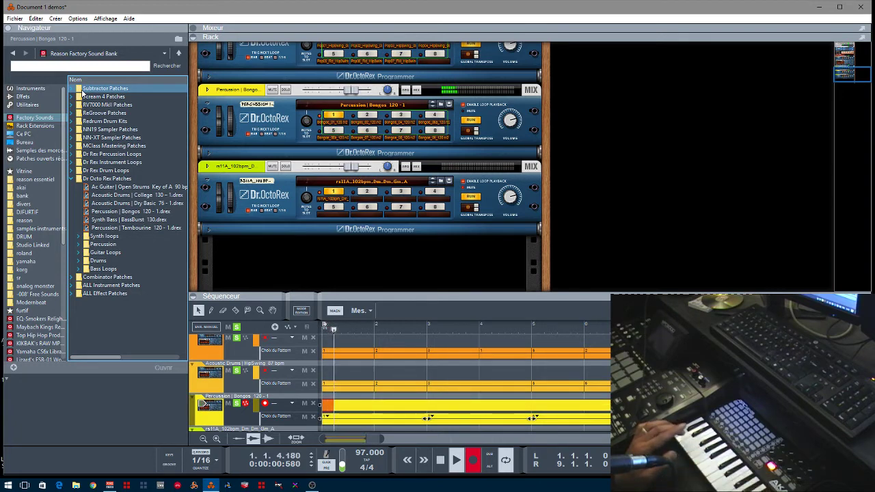
key(space)
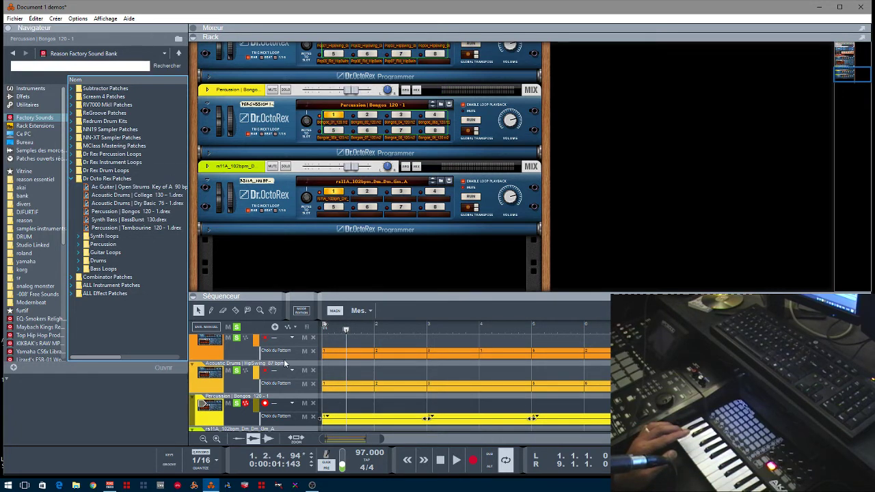
key(Home)
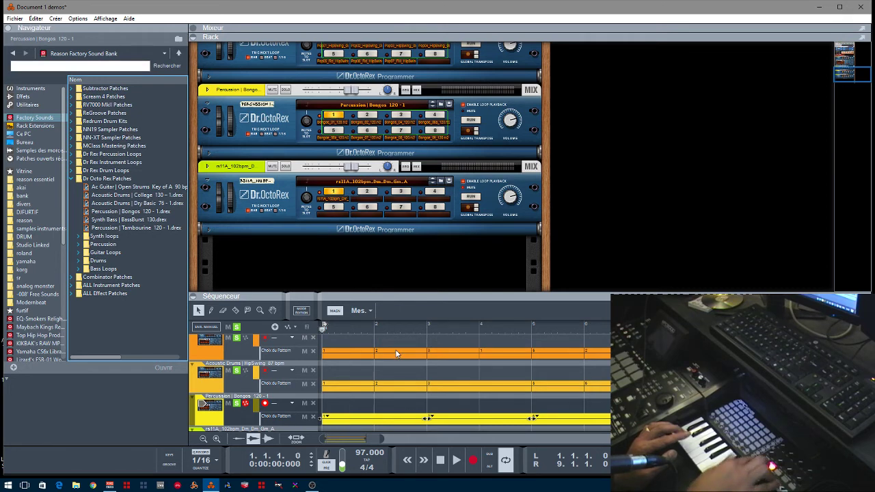
key(space)
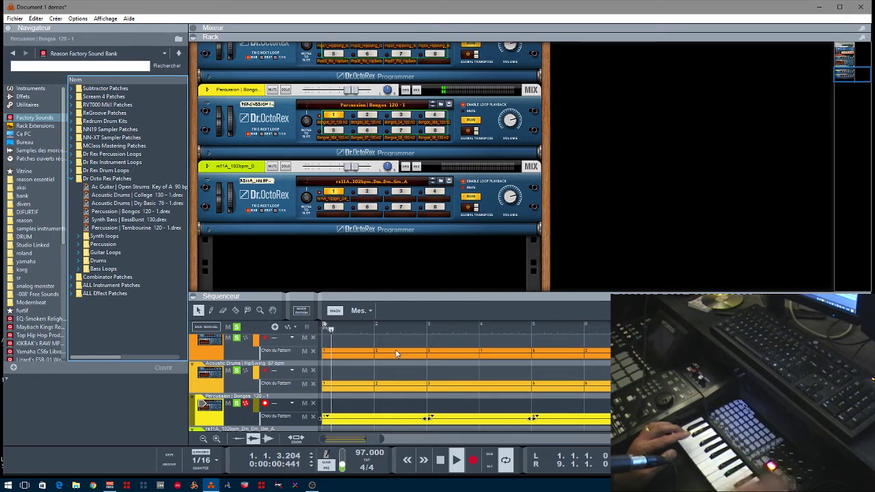
Find the Ac Guitar | Muted Strums device in the rack and fold away its programmer.
drag(843, 76, 842, 72)
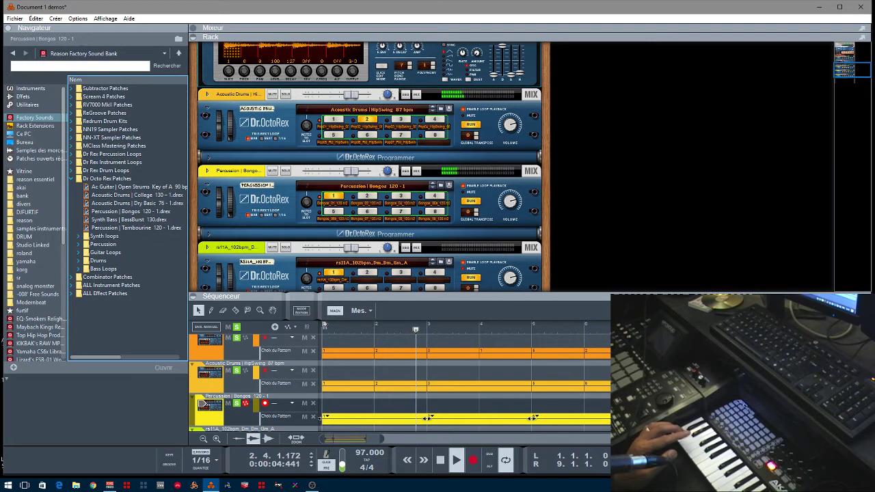
scroll(610, 67, up, 3)
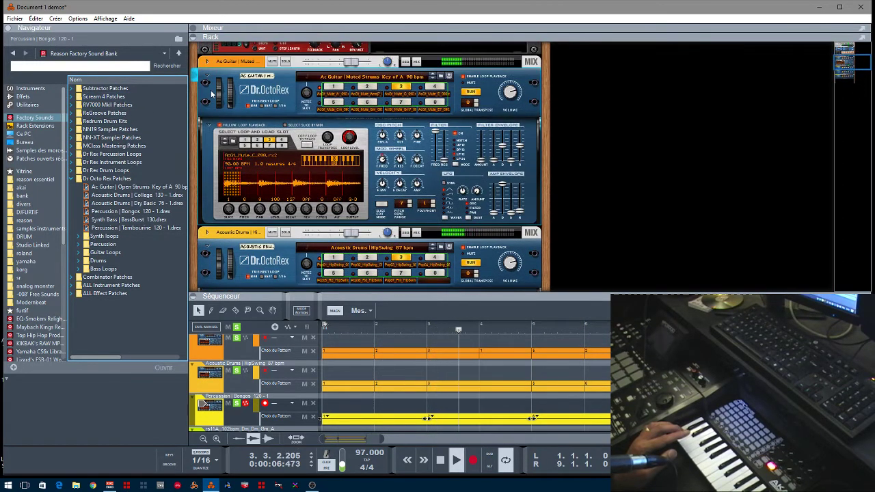
click(208, 77)
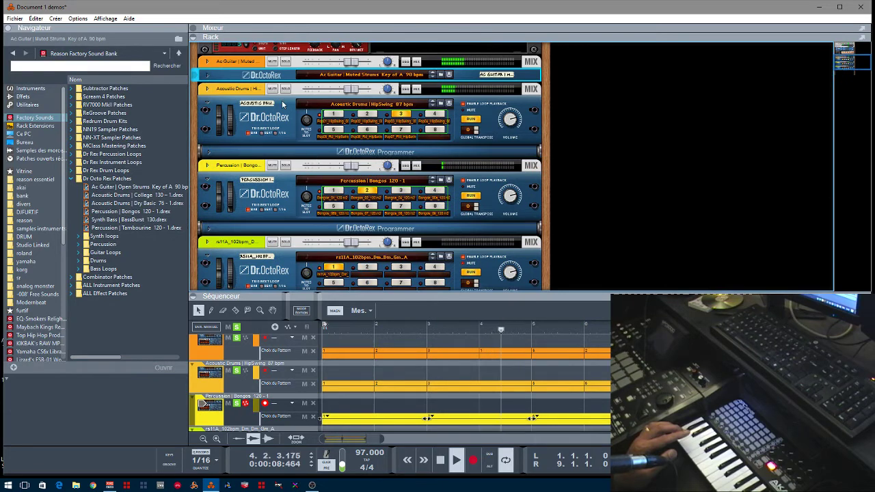
click(208, 77)
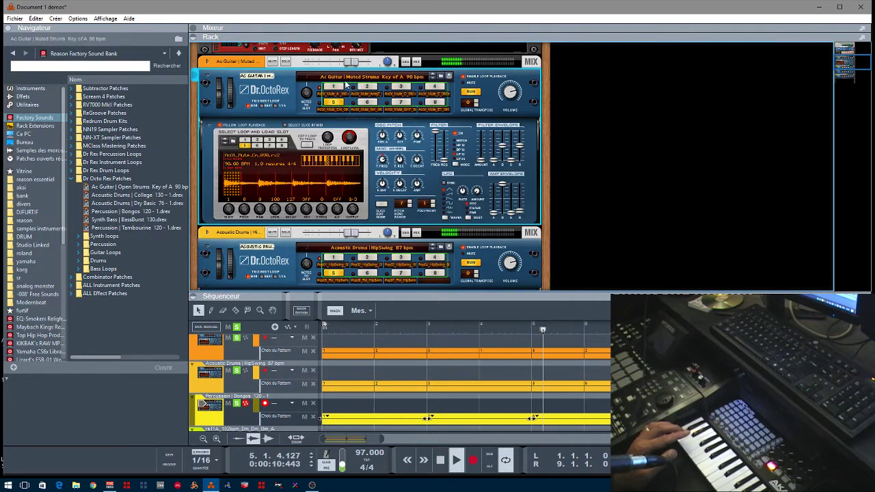
click(209, 127)
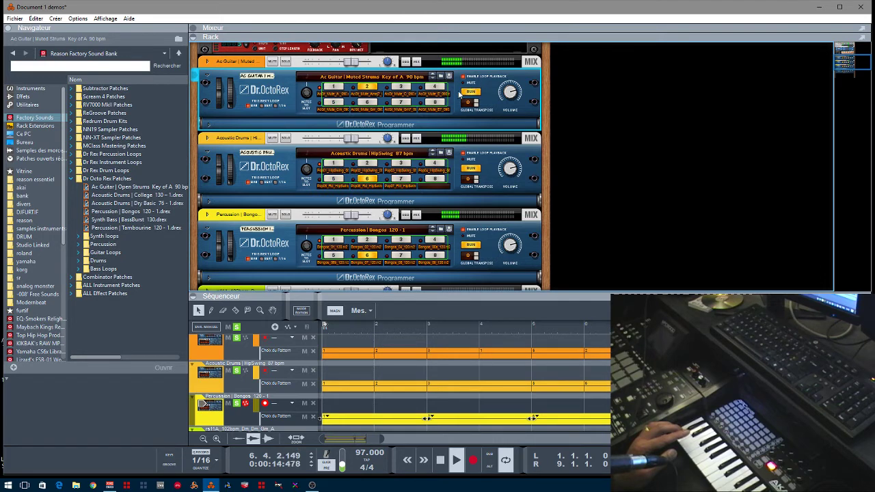
Turn off solo on the guitar track while the drums and bongos keep playing.
click(859, 66)
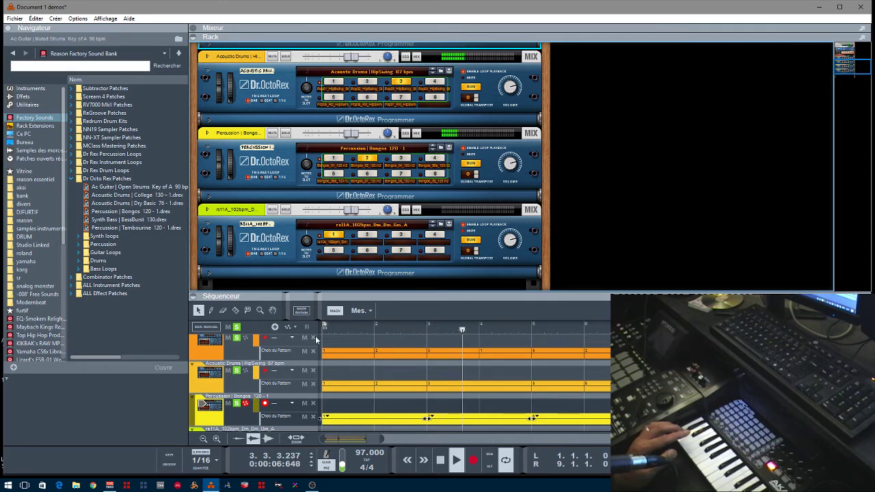
click(237, 341)
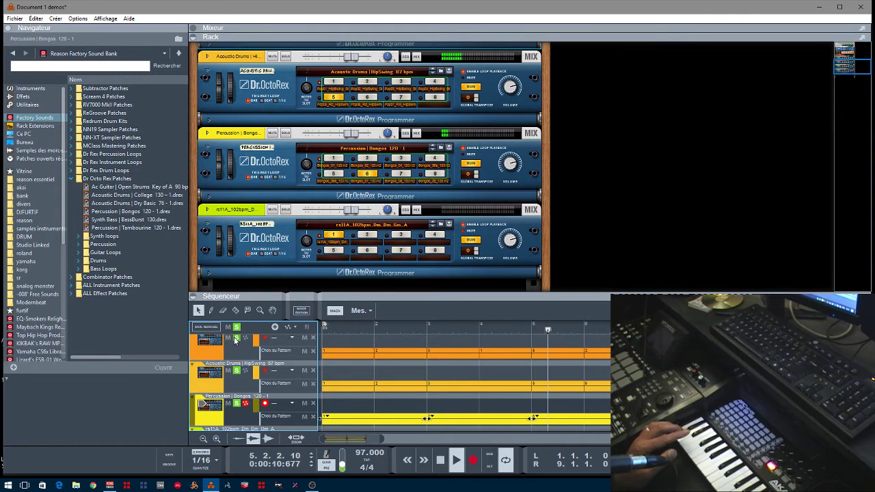
click(235, 339)
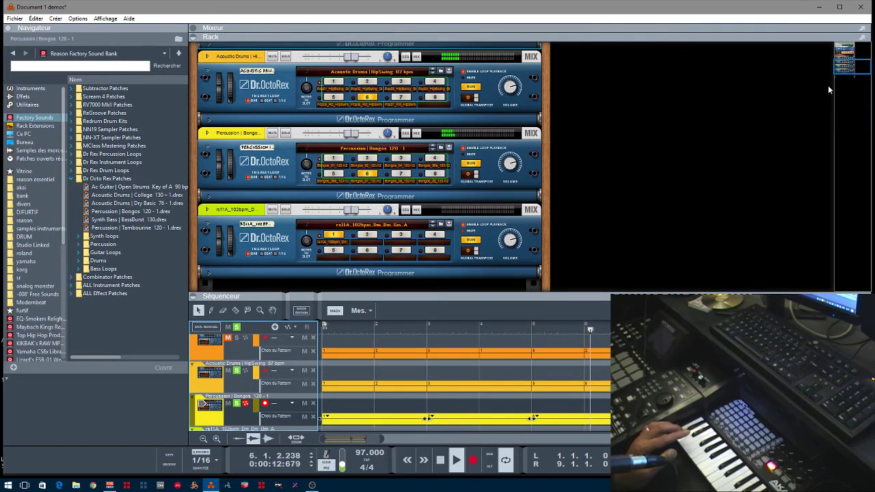
Bring up the rs11A_102bpm_Dm_Dm_Gm_A device in the rack and make its track the recording track.
drag(858, 71, 857, 76)
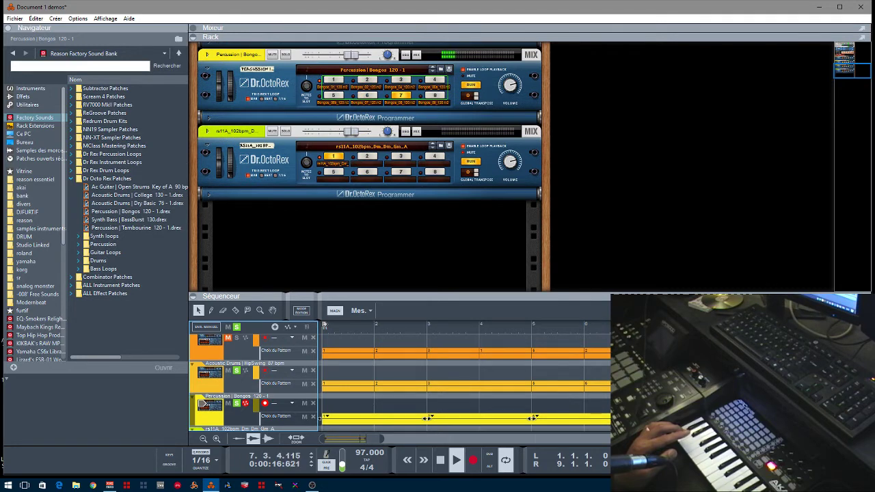
click(480, 418)
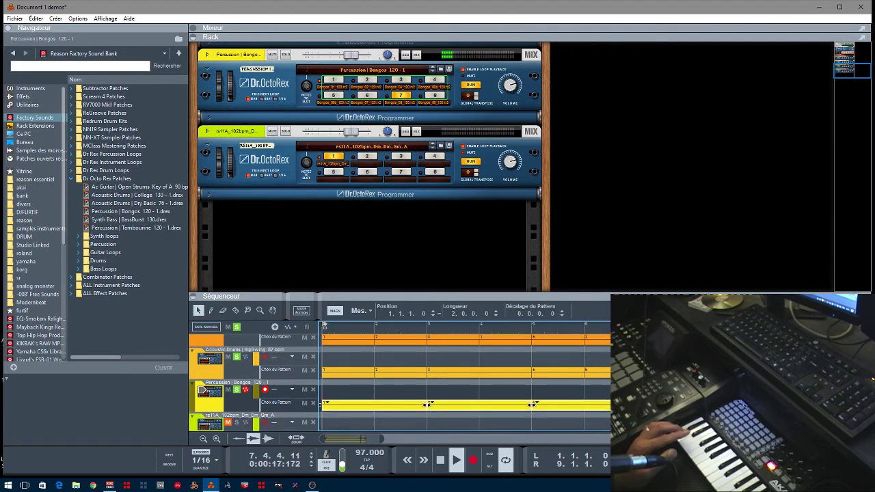
click(227, 423)
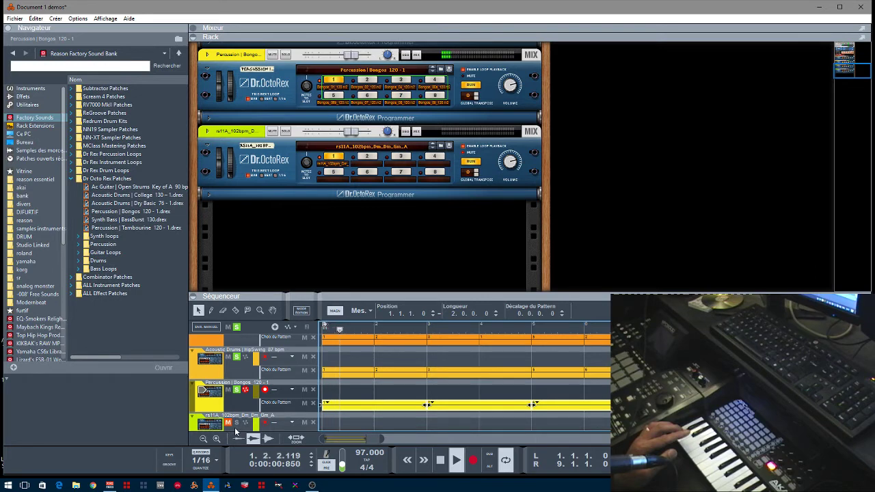
click(235, 428)
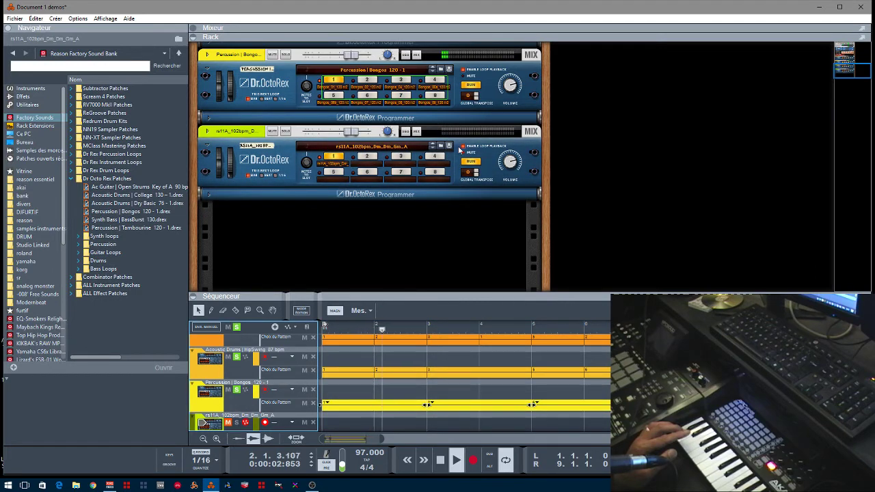
Resume playback and unfold the programmer of the rs11A_102bpm_Dm_Dm_Gm_A device.
click(462, 150)
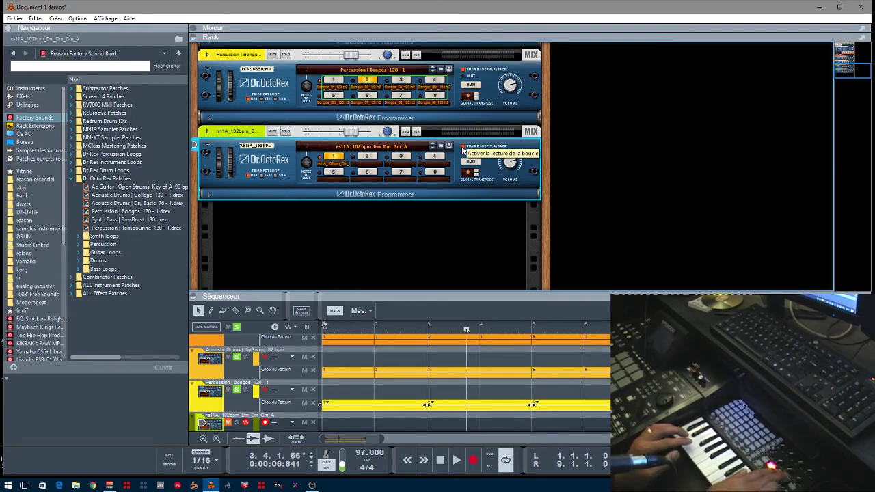
key(space)
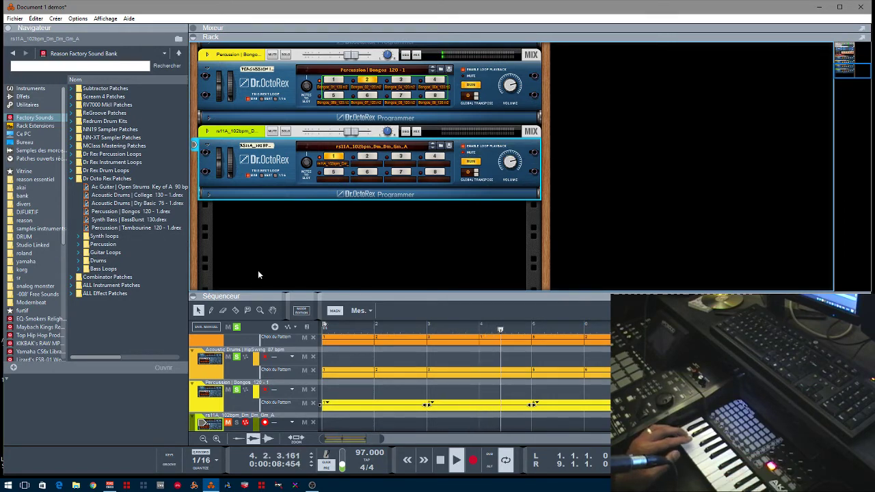
click(209, 194)
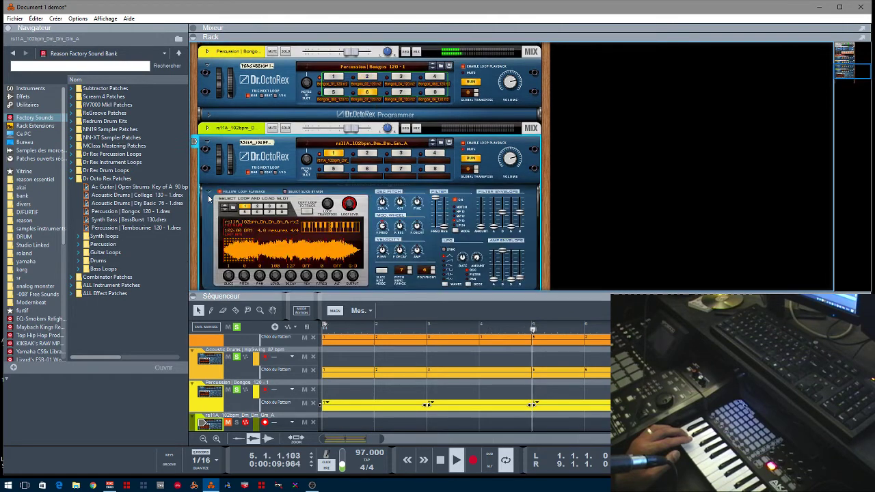
Solo the rs11A_102bpm_Dm_Dm_Gm_A track and play it with its device's master volume set to 47.
click(236, 424)
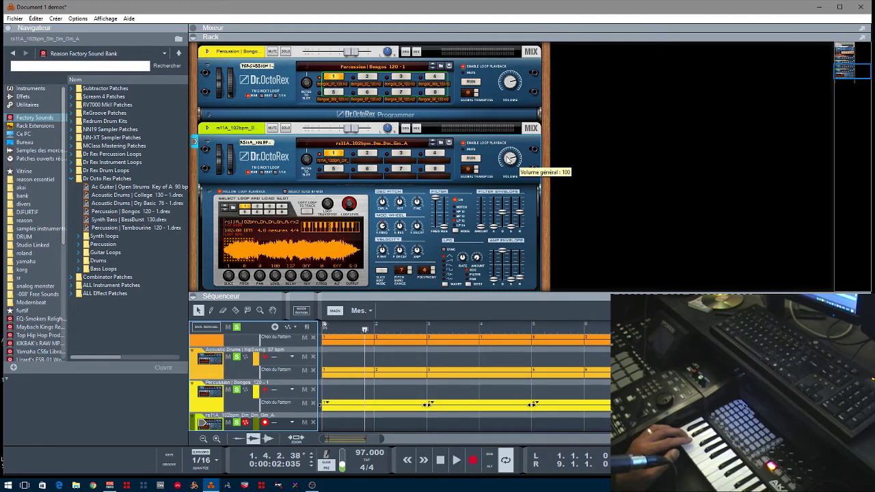
drag(509, 159, 508, 169)
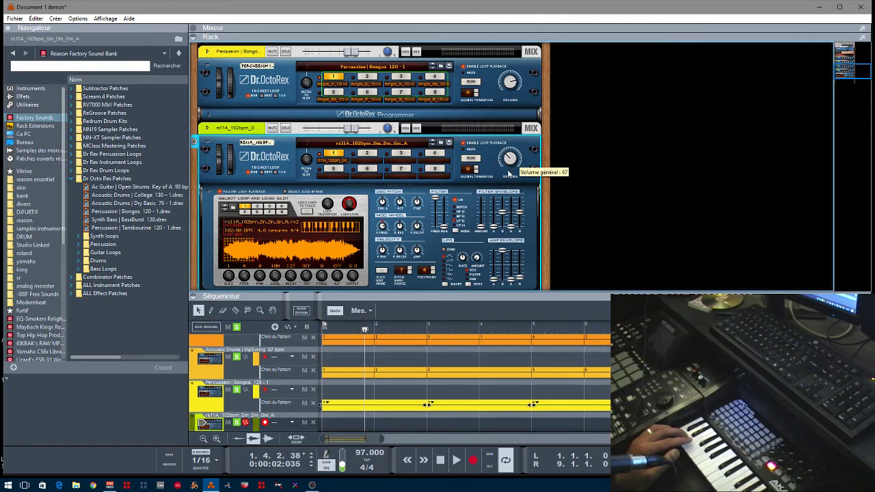
key(space)
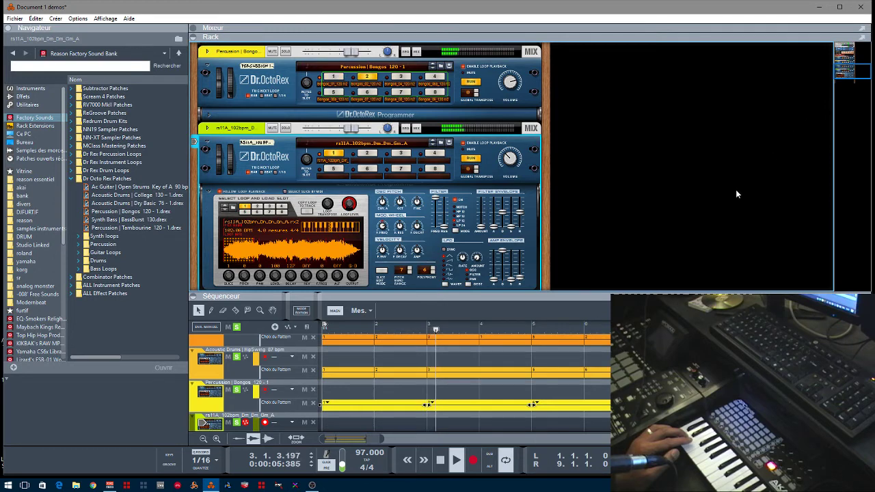
Set the master volume of the Acoustic Drums | HipSwing 87 bpm device to about 122 during playback.
click(508, 88)
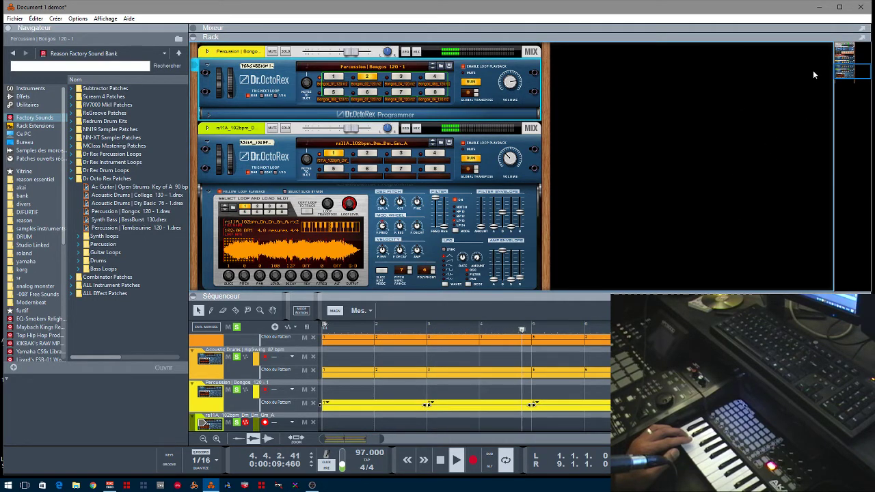
scroll(498, 127, up, 3)
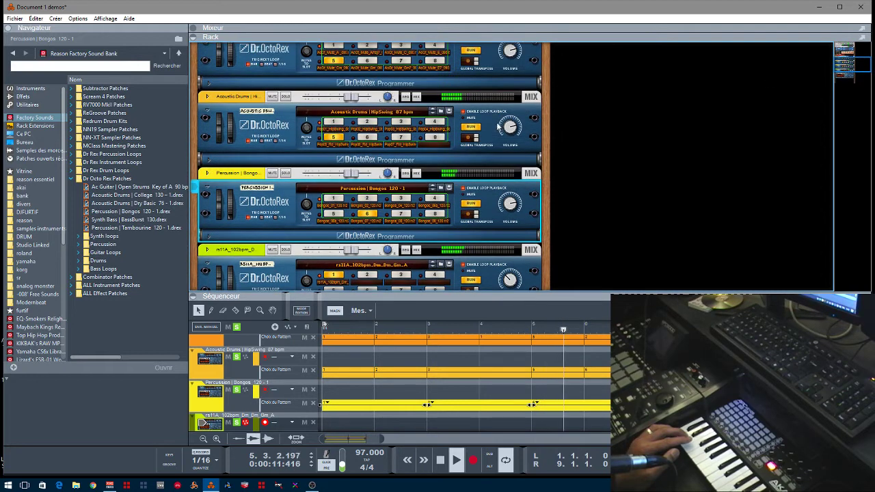
click(510, 128)
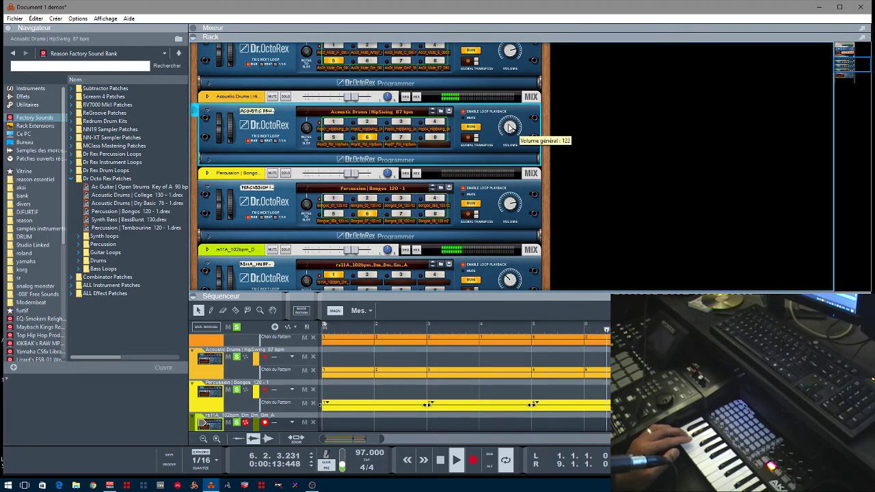
drag(509, 128, 510, 129)
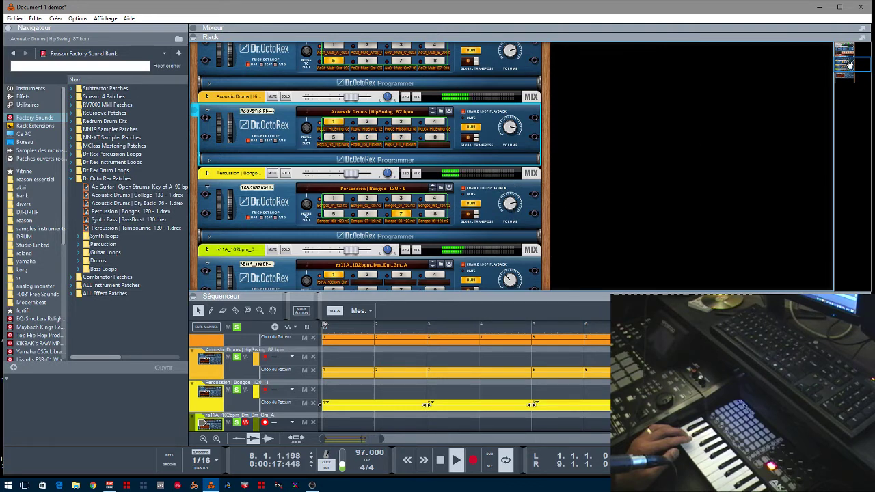
Return to the rs11A_102bpm_Dm_Dm_Gm_A device in the rack and disable its loop playback.
drag(849, 64, 849, 72)
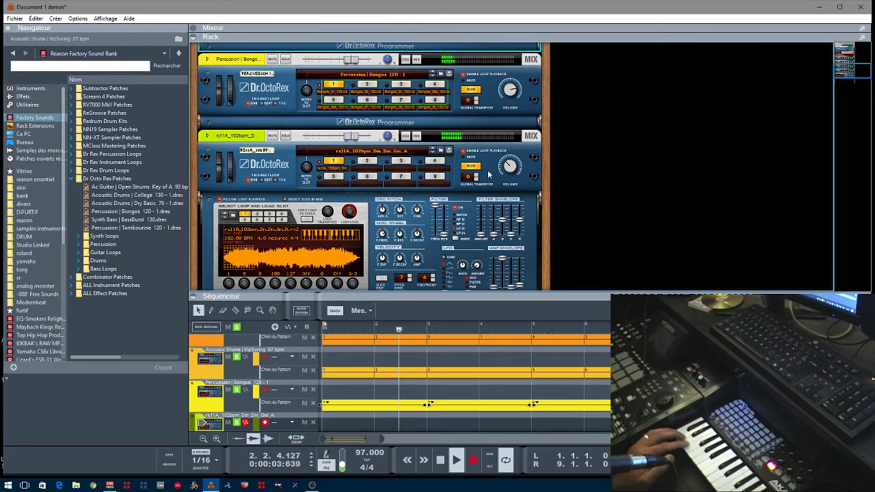
click(464, 151)
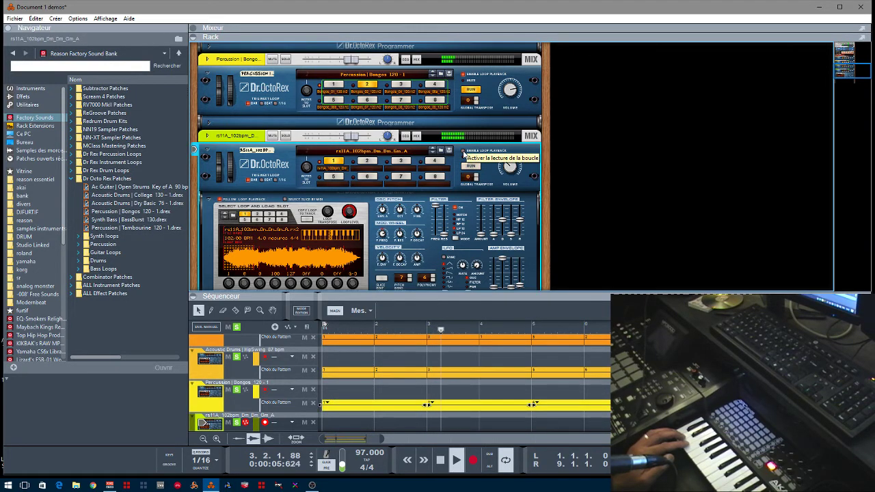
Check loop slots 2, 4 and 8 of the rs11A_102bpm_Dm_Dm_Gm_A device and return to slot 1.
drag(845, 64, 846, 70)
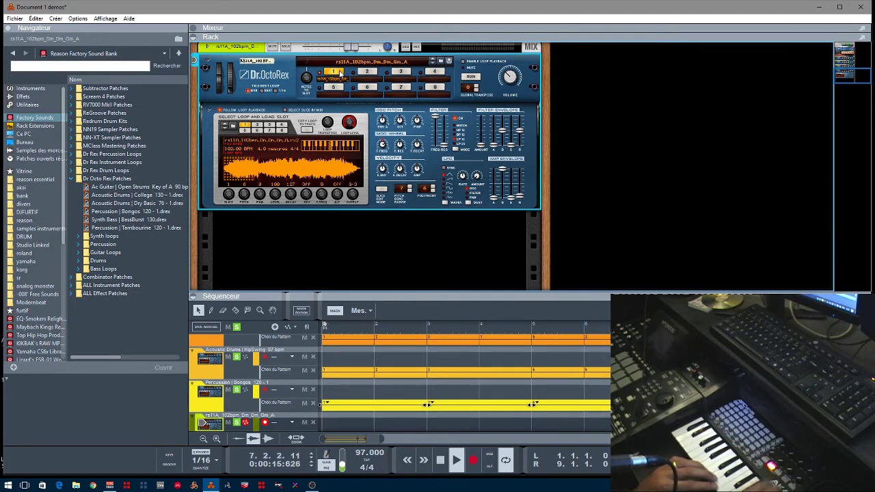
click(372, 74)
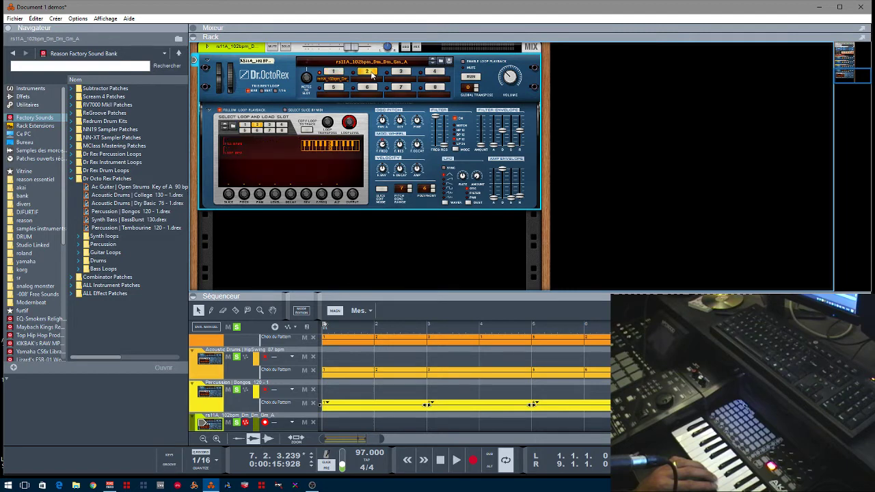
click(335, 72)
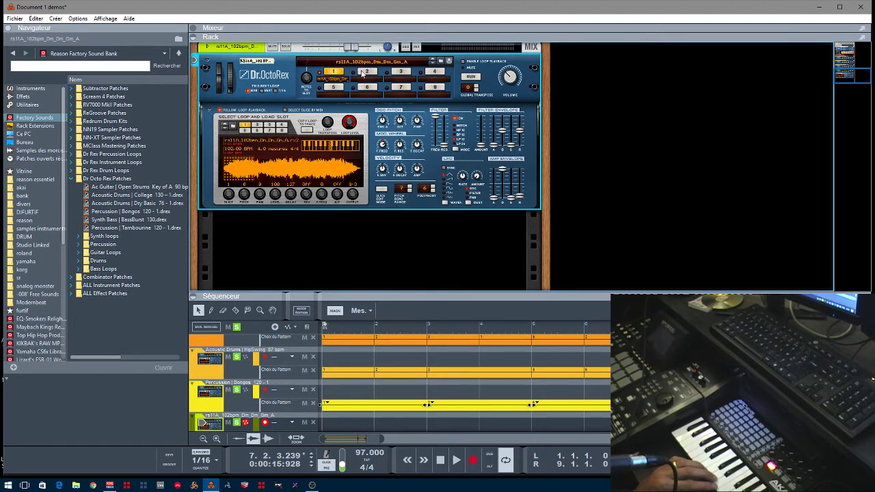
click(363, 73)
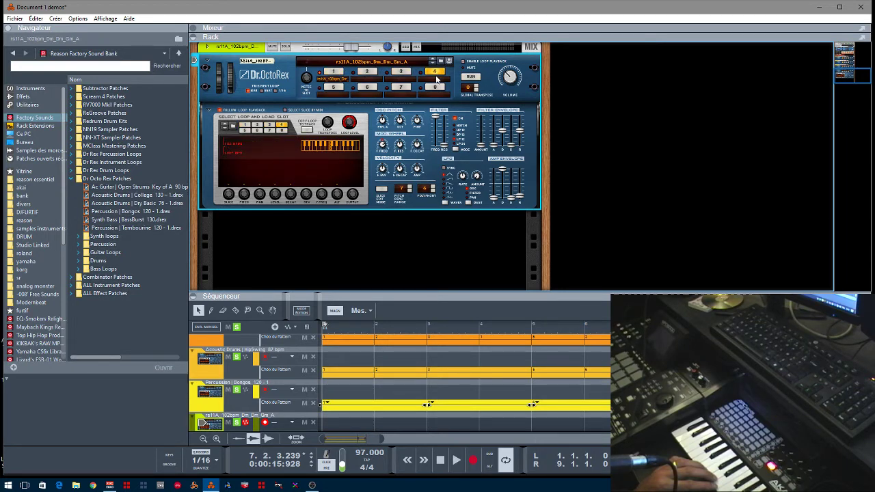
click(437, 87)
click(337, 73)
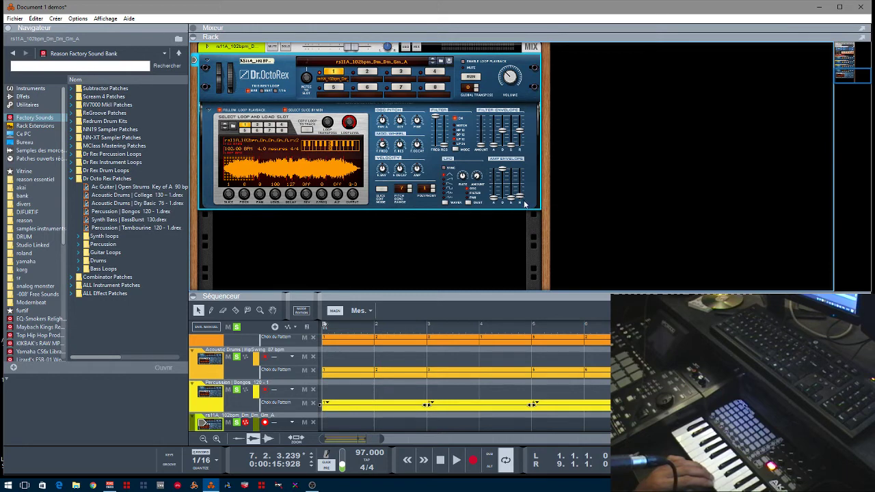
Finish recording the keyboard-played loop slices on the rs11A_102bpm_Dm_Dm_Gm_A track while playback continues.
mouse_move(520, 198)
mouse_move(519, 171)
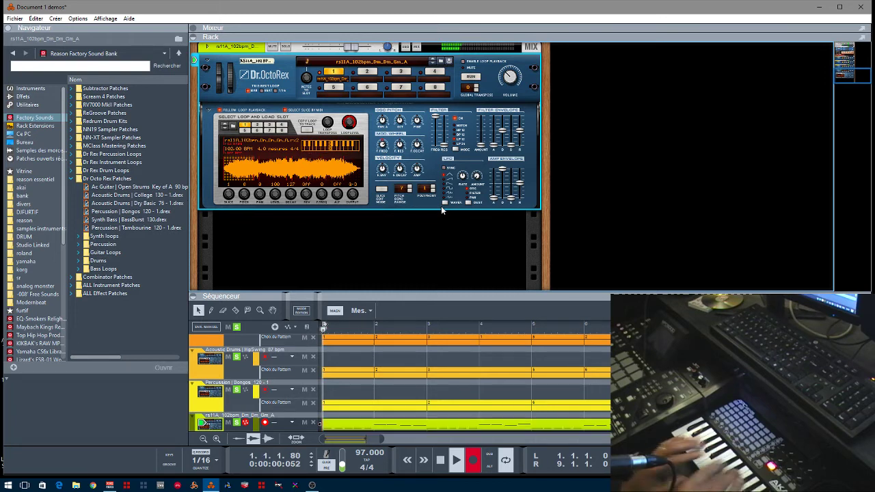
key(KP_Multiply)
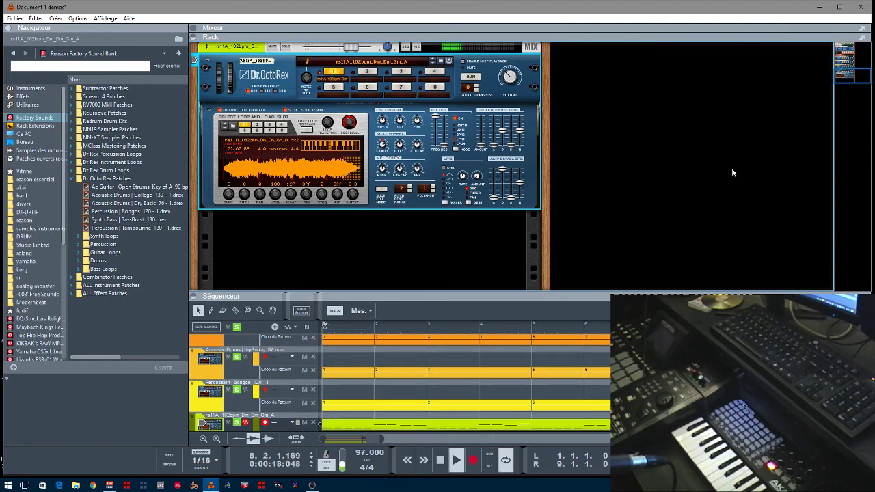
Add the Pascha Club Bass.cmb Combinator patch from the factory Synth Bass folder to the rack below the rs11A_102bpm_Dm_Dm_Gm_A device.
mouse_move(863, 76)
mouse_down()
mouse_move(860, 56)
mouse_move(871, 73)
mouse_move(864, 66)
mouse_move(865, 79)
mouse_up()
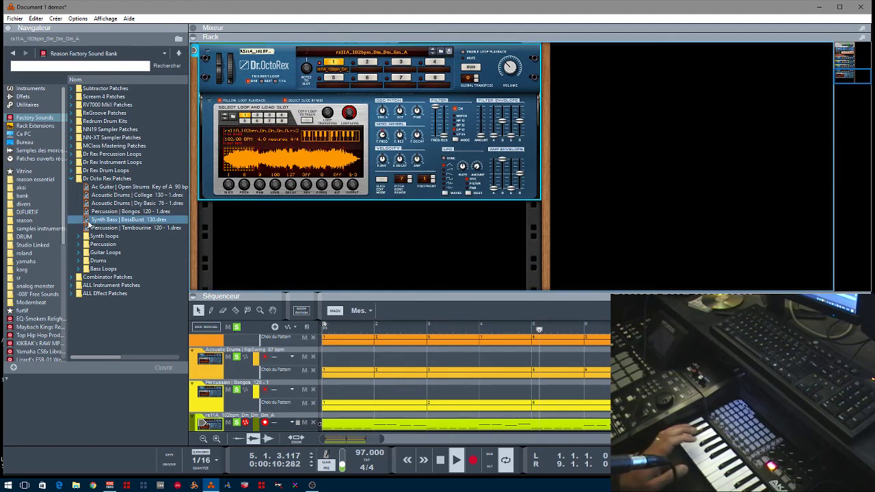
click(71, 180)
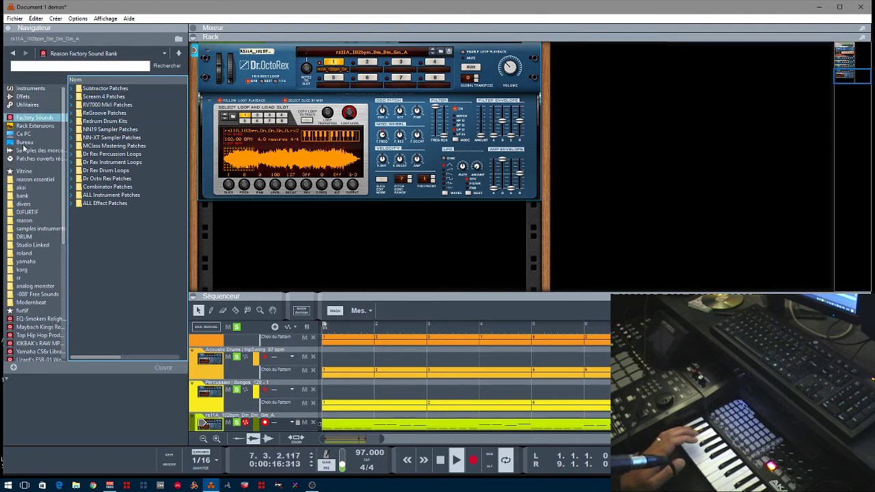
click(36, 119)
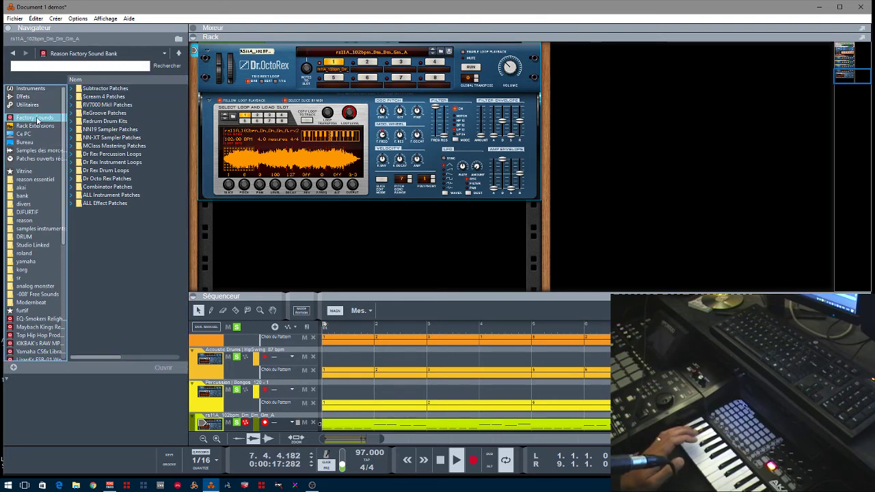
click(71, 187)
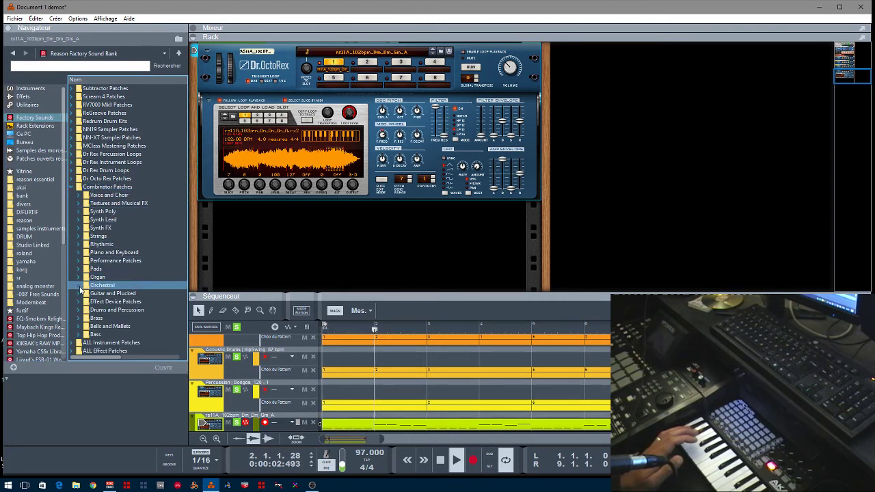
click(80, 334)
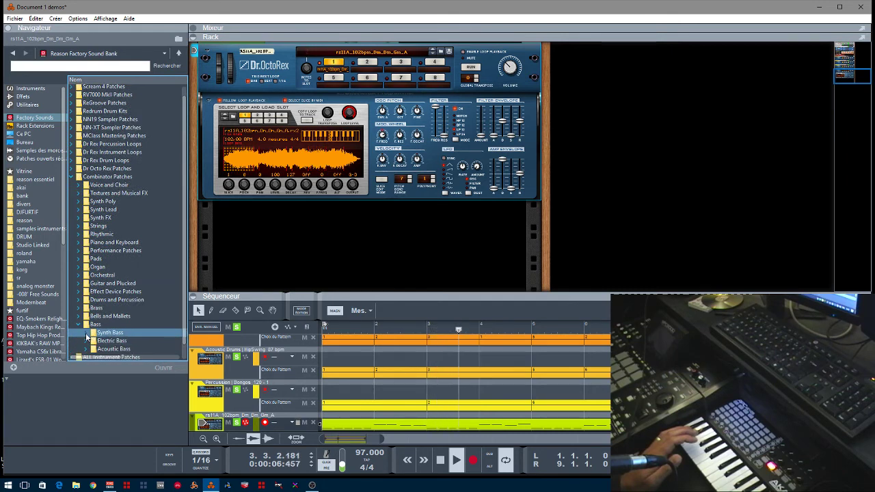
click(86, 334)
drag(118, 275, 297, 254)
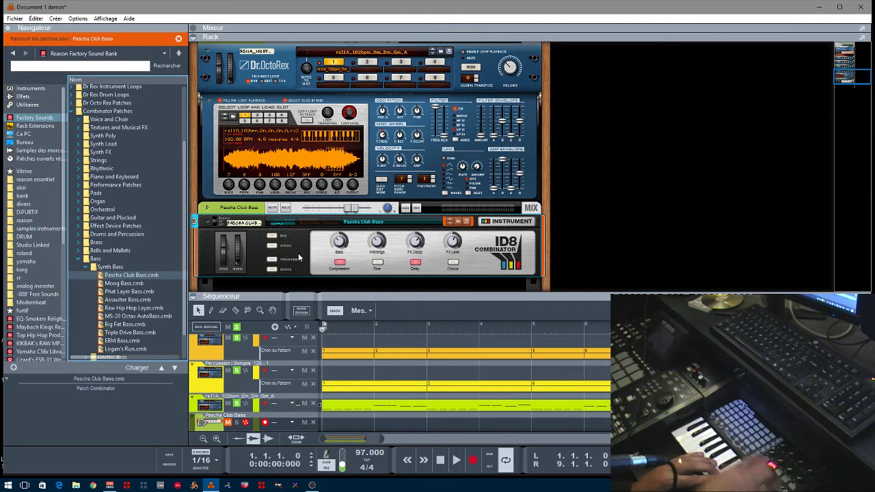
Record a keyboard-played bass line on the Pascha Club Bass track and stop the transport.
key(ctrl+Return)
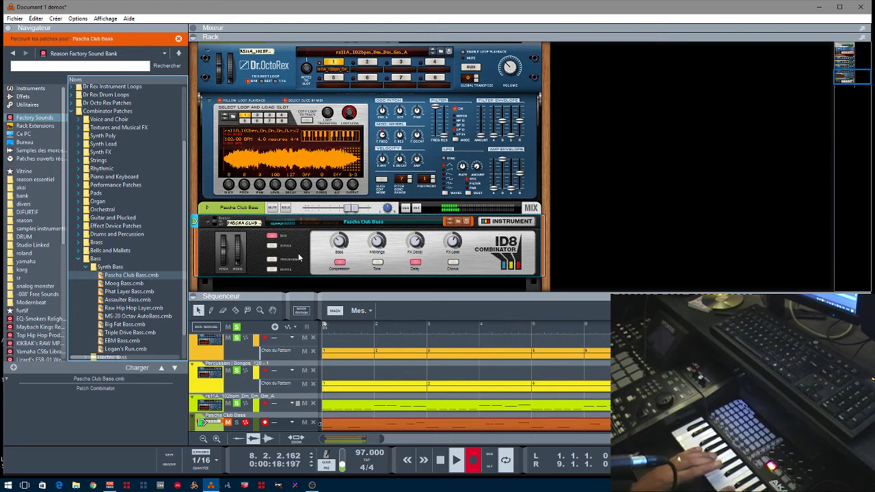
key(space)
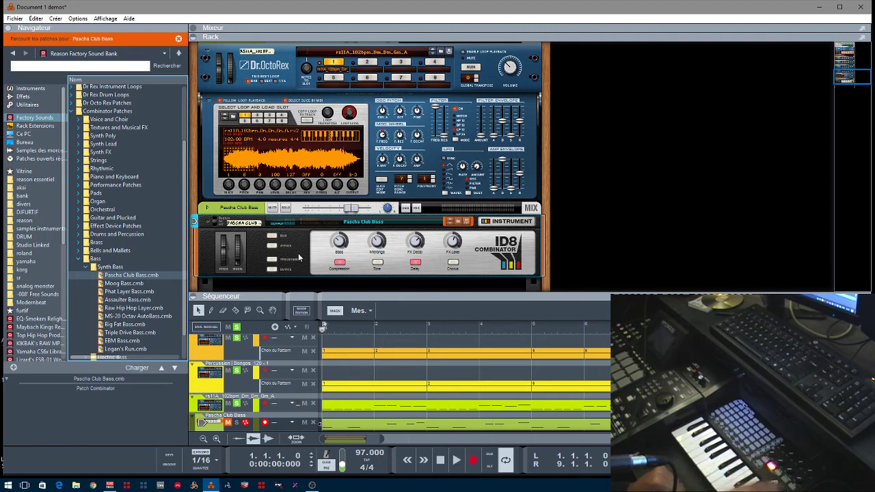
Solo the Pascha Club Bass track, play the arrangement with the recorded bass line, and stop playback.
key(space)
right_click(299, 257)
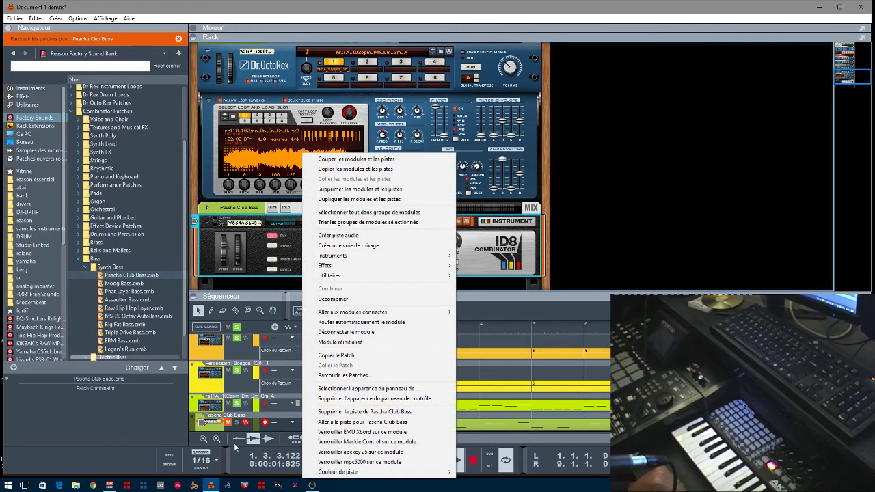
click(237, 425)
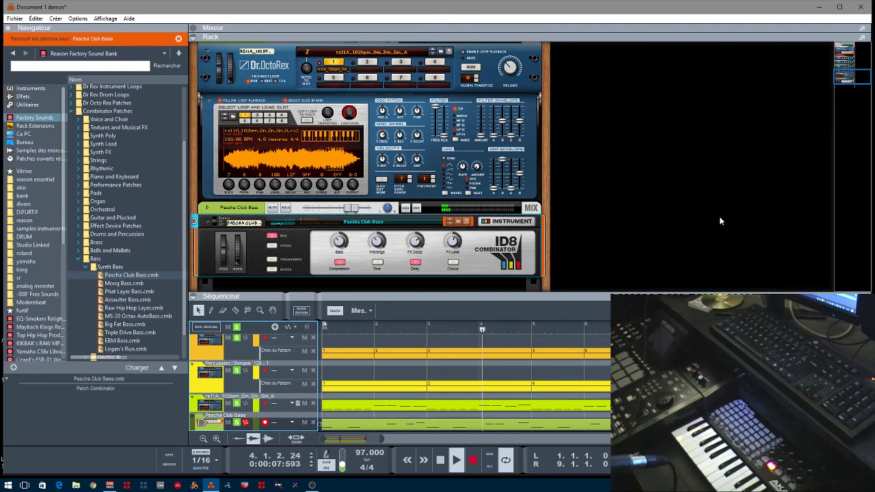
mouse_move(852, 77)
mouse_down()
mouse_move(849, 62)
mouse_move(853, 83)
mouse_up()
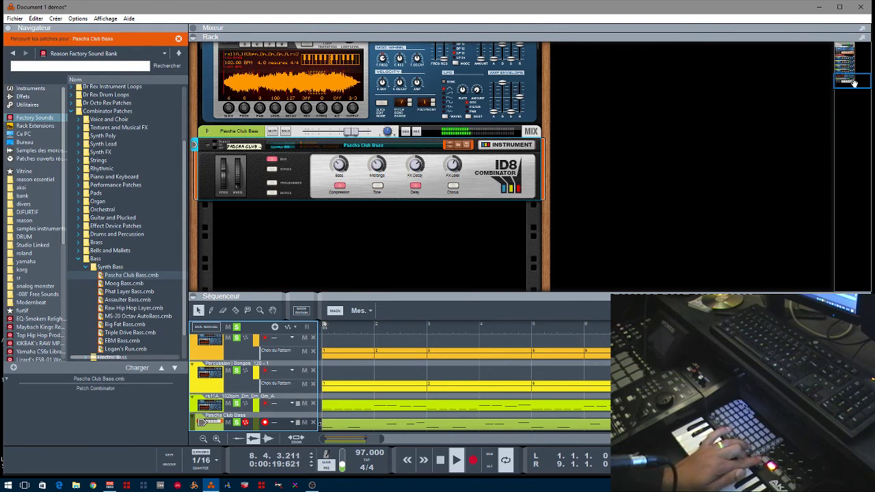
key(space)
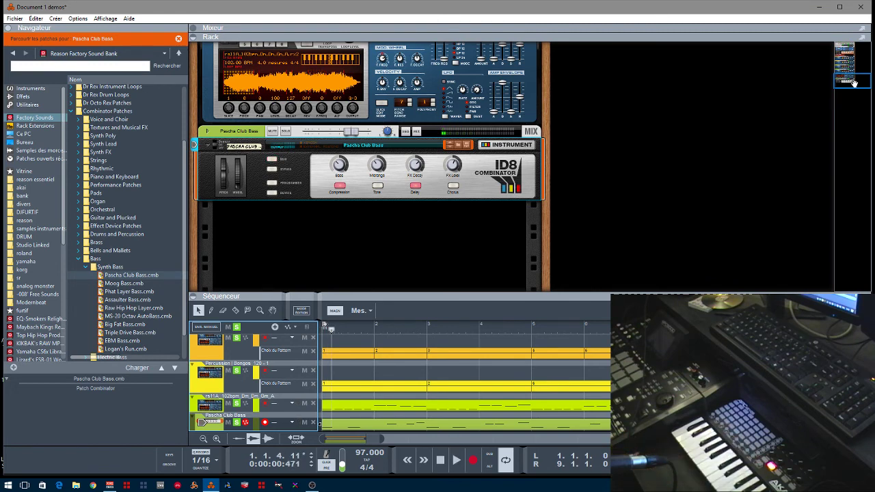